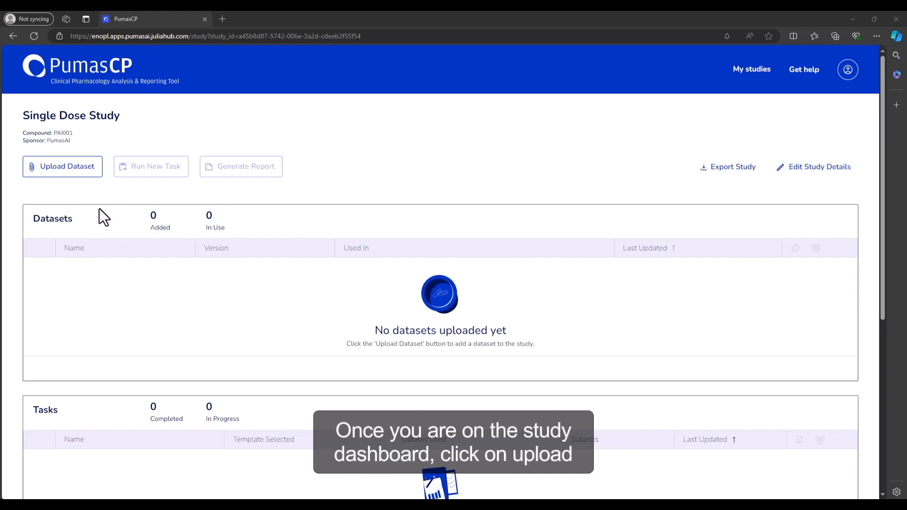
Upload the IV_Single_Dose_Study_Data.csv file as a dataset for the Single Dose Study.
{"action": "left_click", "coordinate": [74, 172]}
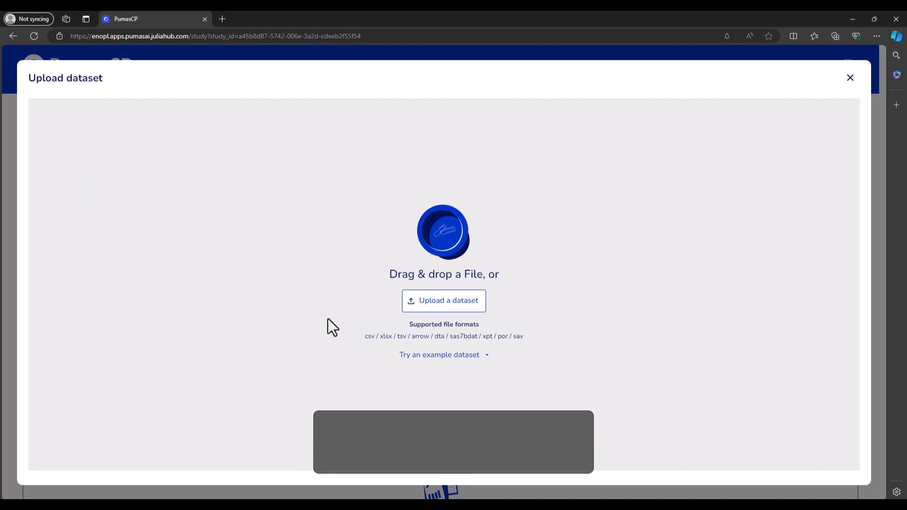
{"action": "left_click", "coordinate": [429, 308]}
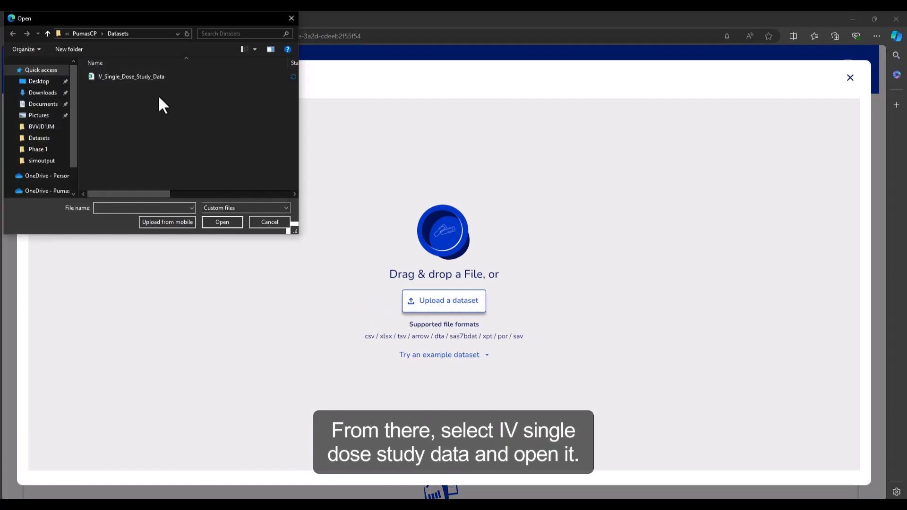
{"action": "left_click", "coordinate": [152, 76]}
{"action": "left_click", "coordinate": [218, 222]}
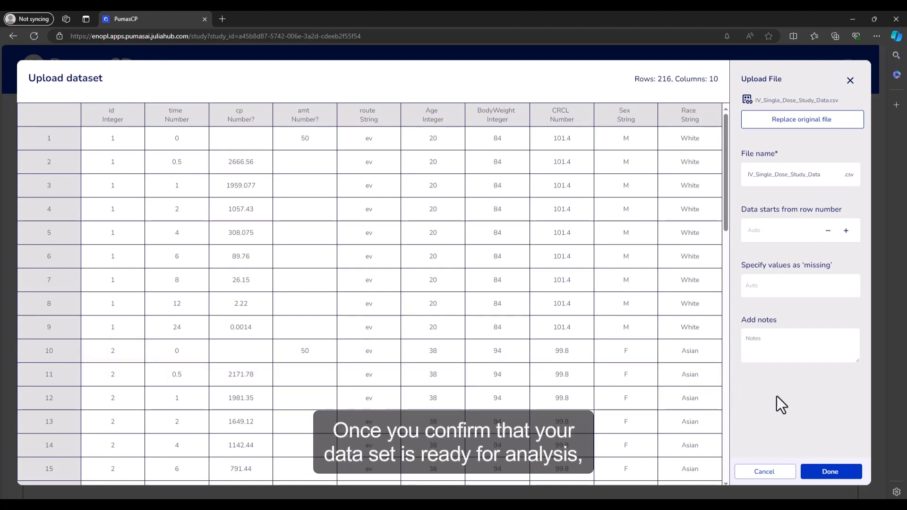
{"action": "left_click", "coordinate": [831, 472]}
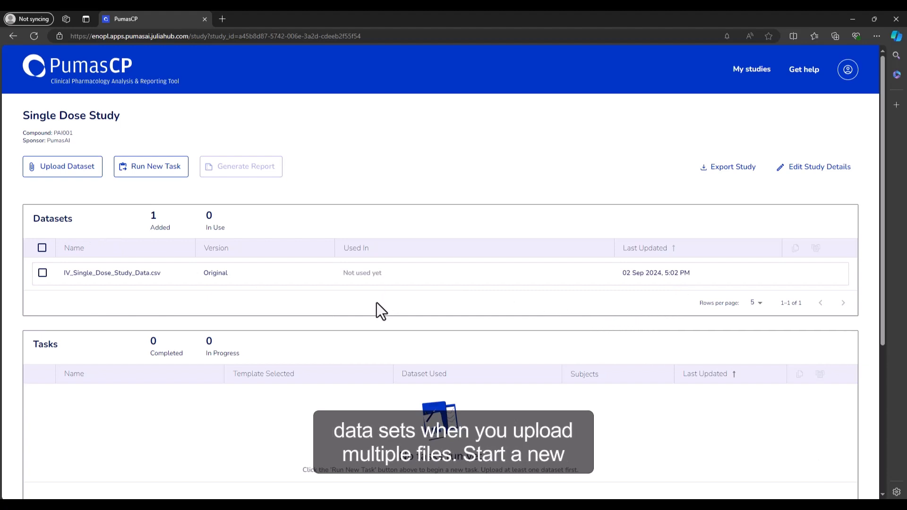
Create a non-compartmental analysis task named SD_NCA using the original version of IV_Single_Dose_Study_Data.csv.
{"action": "left_click", "coordinate": [163, 181]}
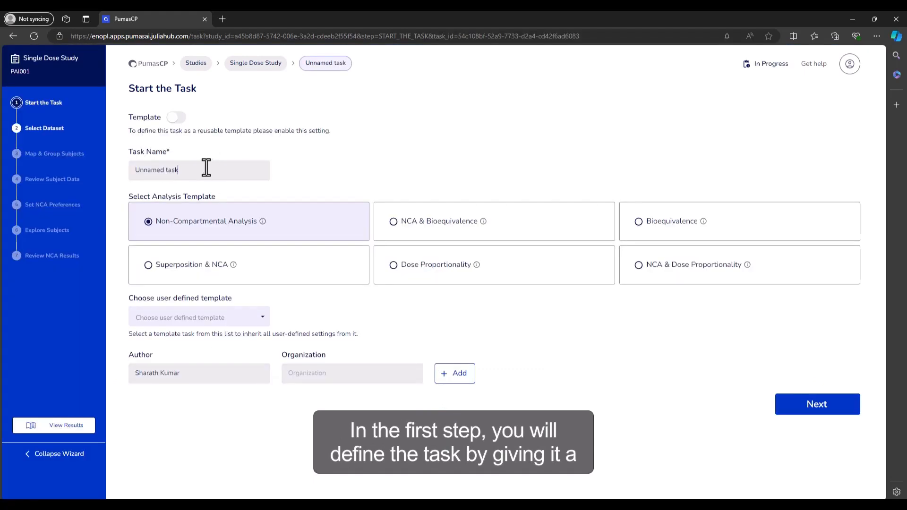
{"action": "left_click_drag", "start_coordinate": [194, 177], "coordinate": [130, 175]}
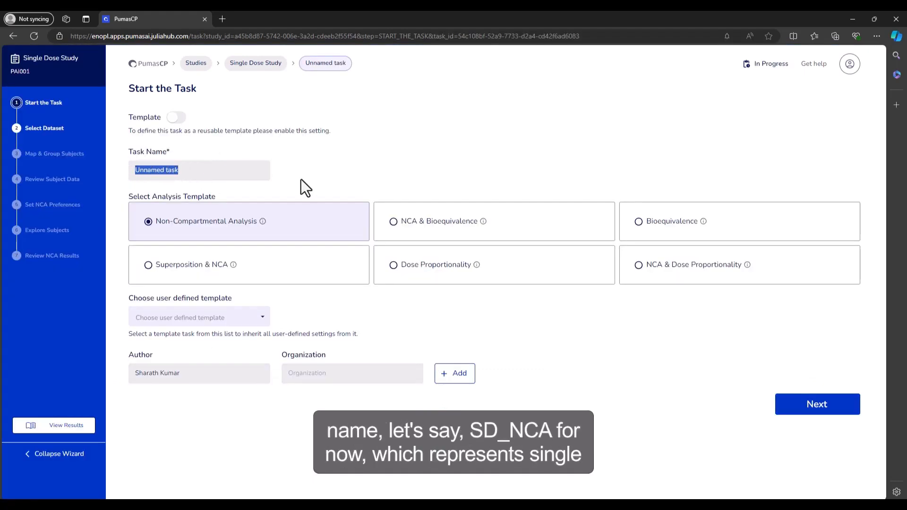
{"action": "type", "text": "SD_NCA"}
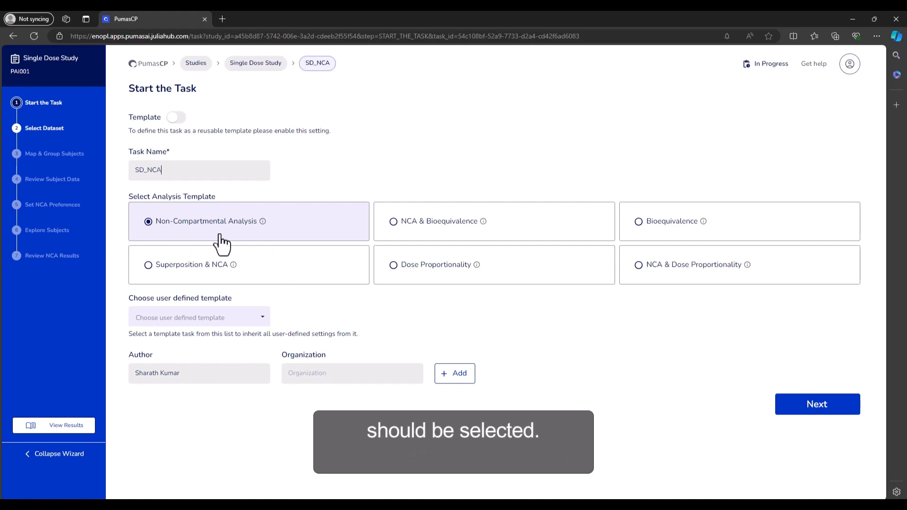
{"action": "left_click", "coordinate": [818, 405]}
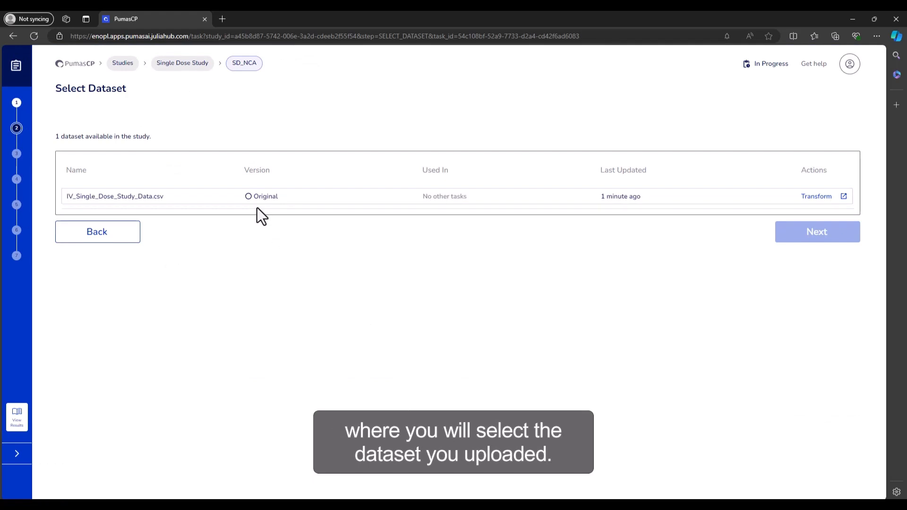
{"action": "left_click", "coordinate": [247, 197]}
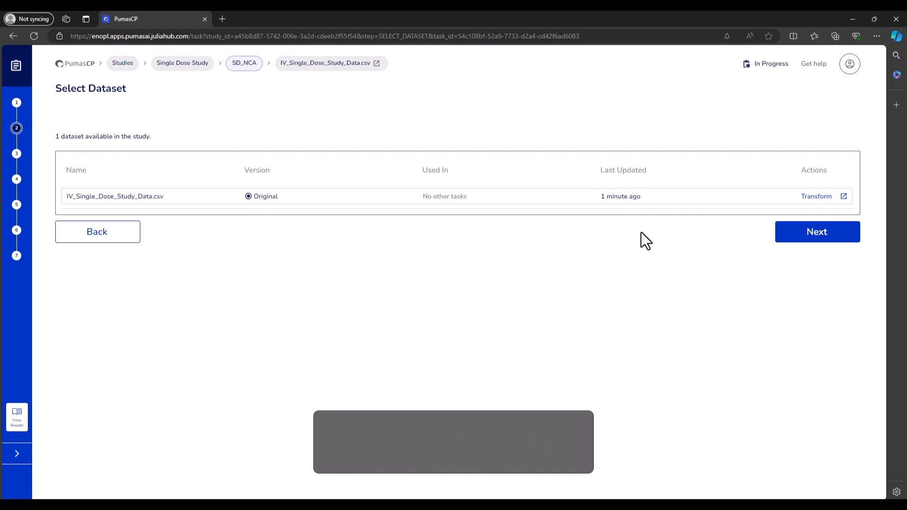
{"action": "left_click", "coordinate": [815, 238]}
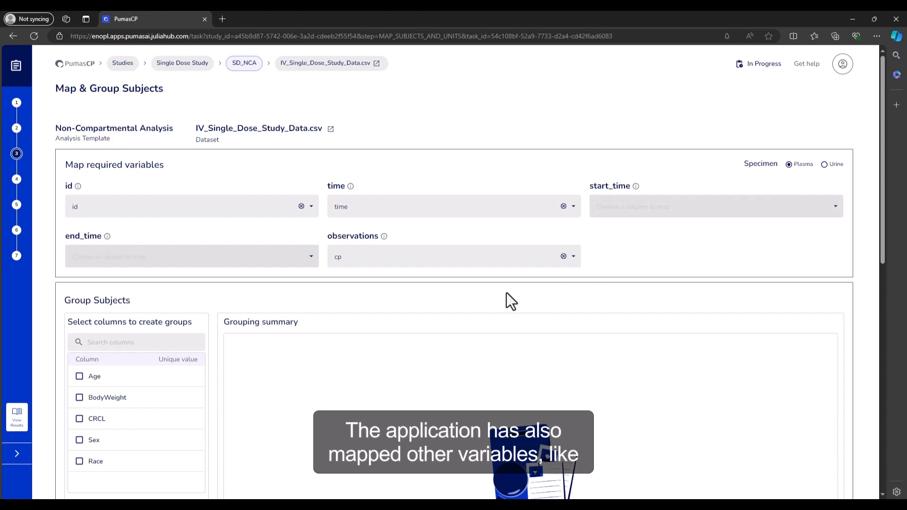
Review the subject variable mappings, grouping columns and additional options, and expand the wizard's list of steps.
{"action": "scroll", "coordinate": [507, 293], "scroll_direction": "down", "scroll_amount": 9}
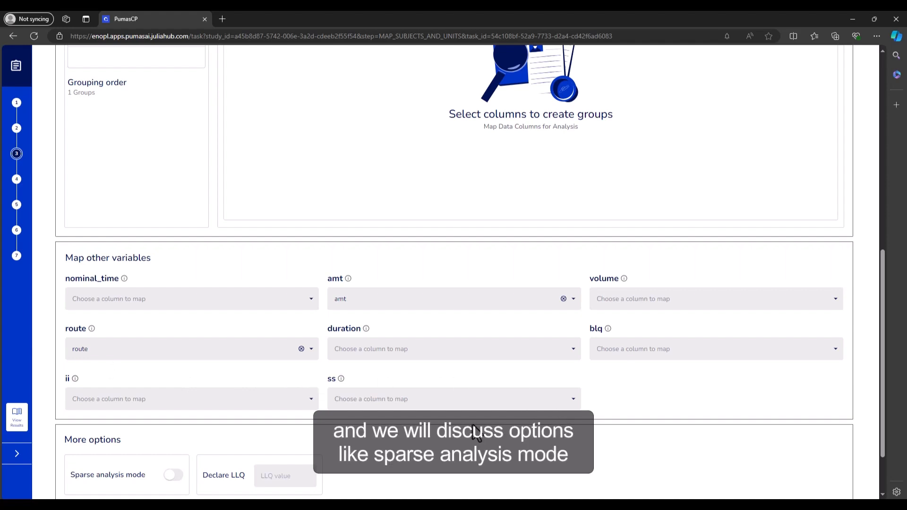
{"action": "scroll", "coordinate": [475, 432], "scroll_direction": "down", "scroll_amount": 1}
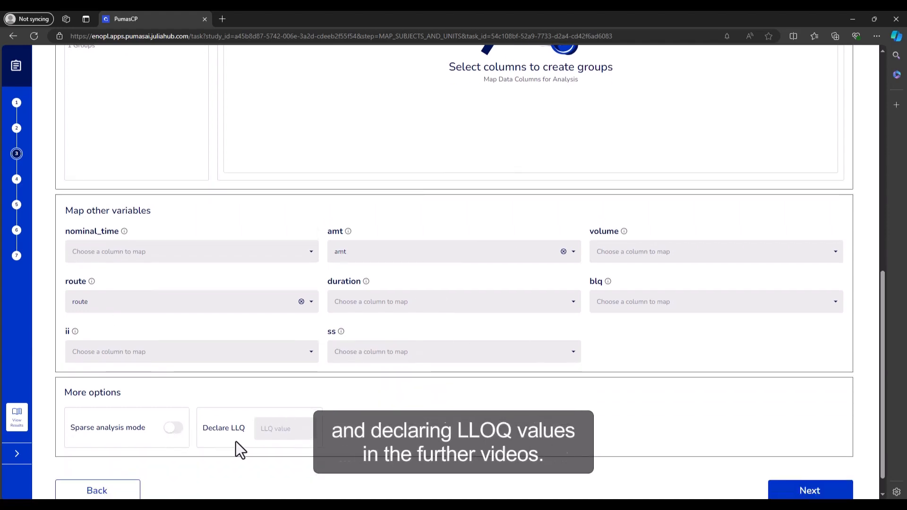
{"action": "scroll", "coordinate": [570, 440], "scroll_direction": "down", "scroll_amount": 1}
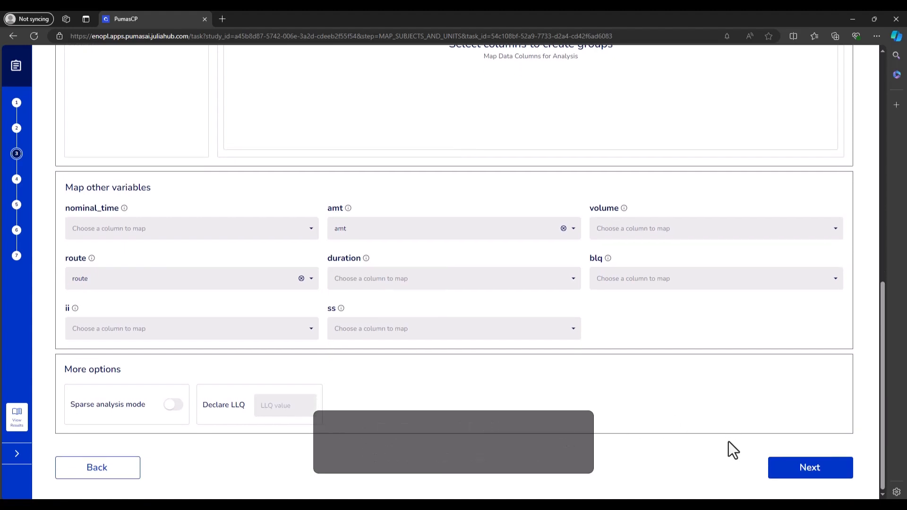
{"action": "left_click", "coordinate": [16, 454]}
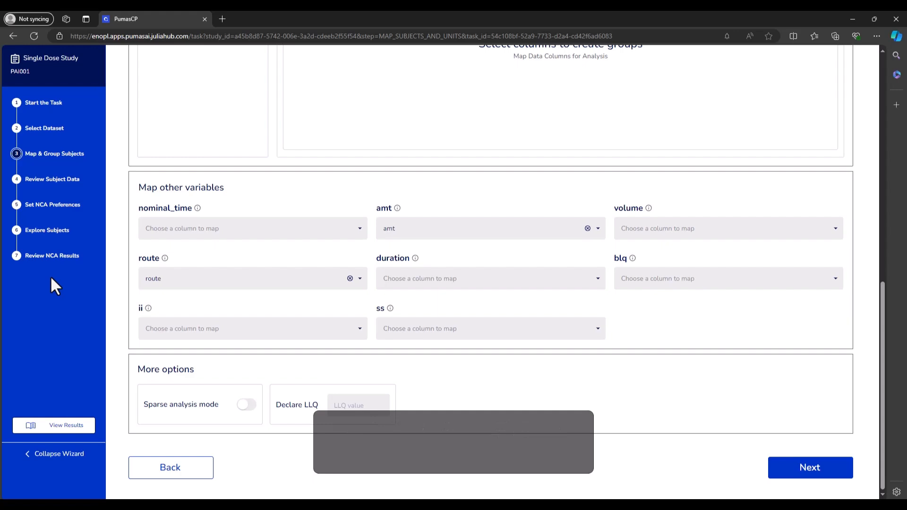
{"action": "scroll", "coordinate": [399, 344], "scroll_direction": "up", "scroll_amount": 8}
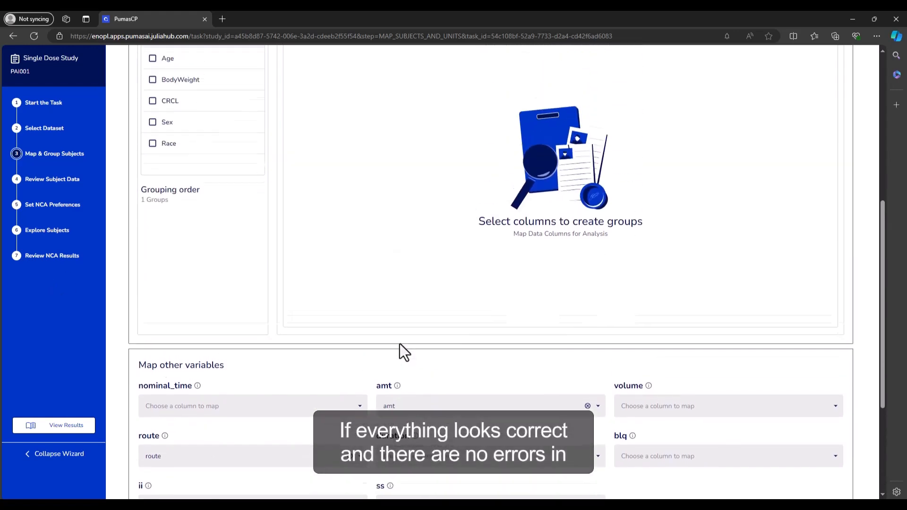
{"action": "scroll", "coordinate": [399, 344], "scroll_direction": "up", "scroll_amount": 3}
{"action": "scroll", "coordinate": [399, 343], "scroll_direction": "down", "scroll_amount": 10}
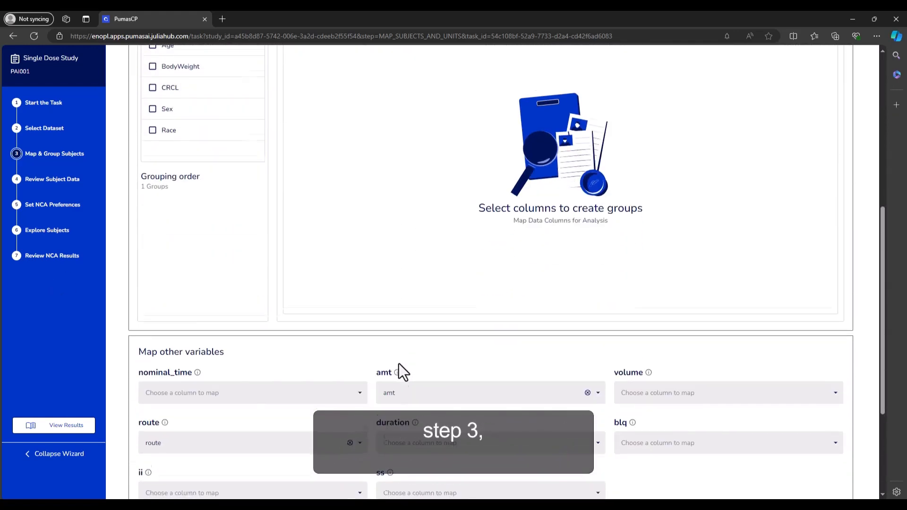
Go to the NCA results review, expand the NCA parameter listing and examine it together with the parameter summary table.
{"action": "left_click", "coordinate": [17, 257]}
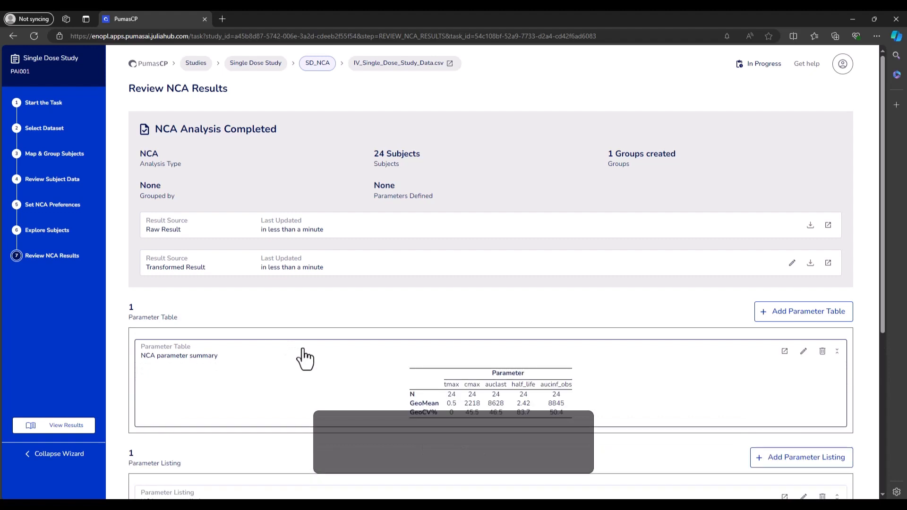
{"action": "scroll", "coordinate": [304, 358], "scroll_direction": "down", "scroll_amount": 2}
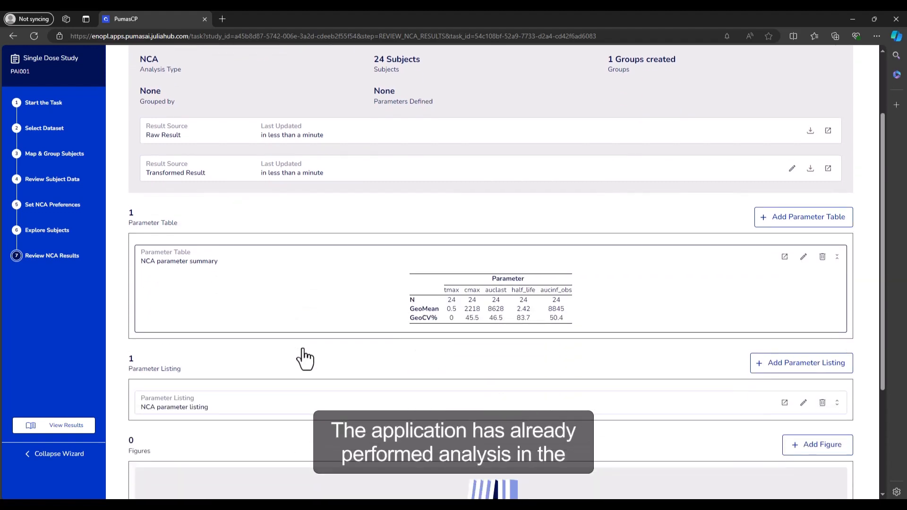
{"action": "left_click", "coordinate": [339, 409]}
{"action": "scroll", "coordinate": [341, 406], "scroll_direction": "down", "scroll_amount": 3}
{"action": "scroll", "coordinate": [339, 405], "scroll_direction": "down", "scroll_amount": 1}
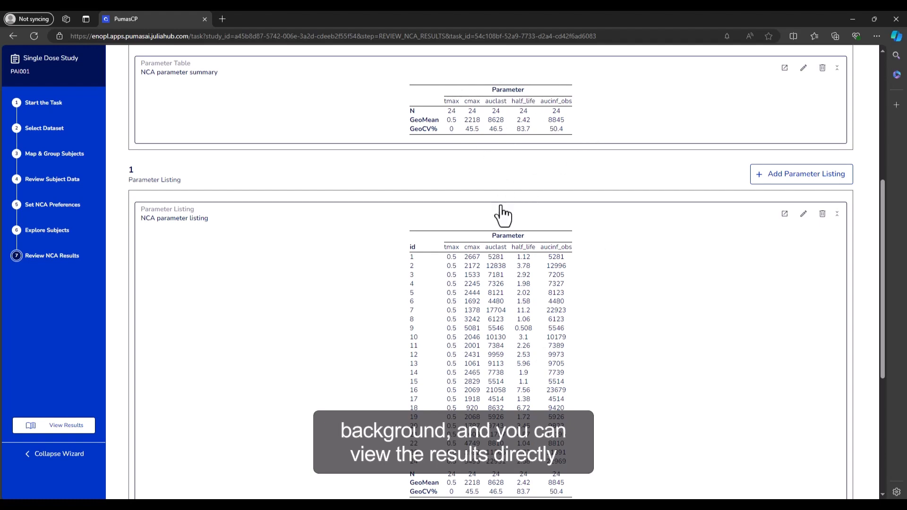
{"action": "scroll", "coordinate": [502, 214], "scroll_direction": "up", "scroll_amount": 4}
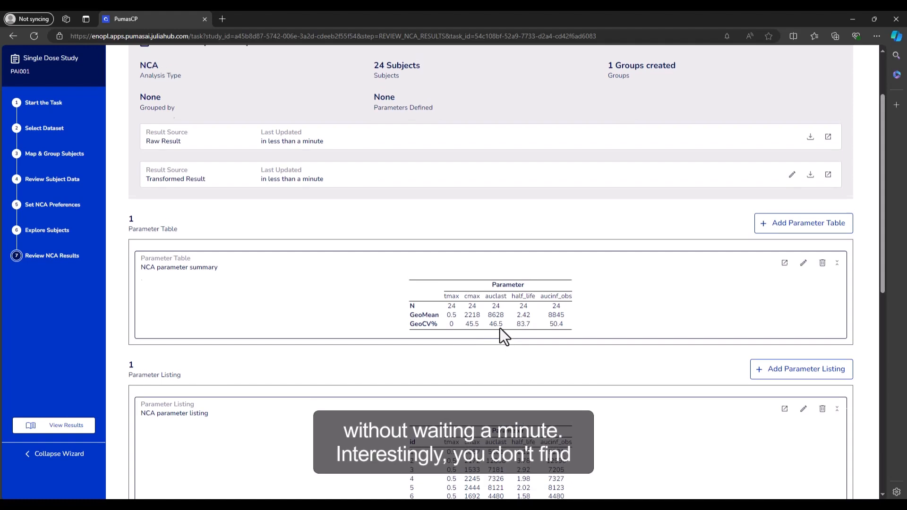
{"action": "scroll", "coordinate": [500, 330], "scroll_direction": "up", "scroll_amount": 2}
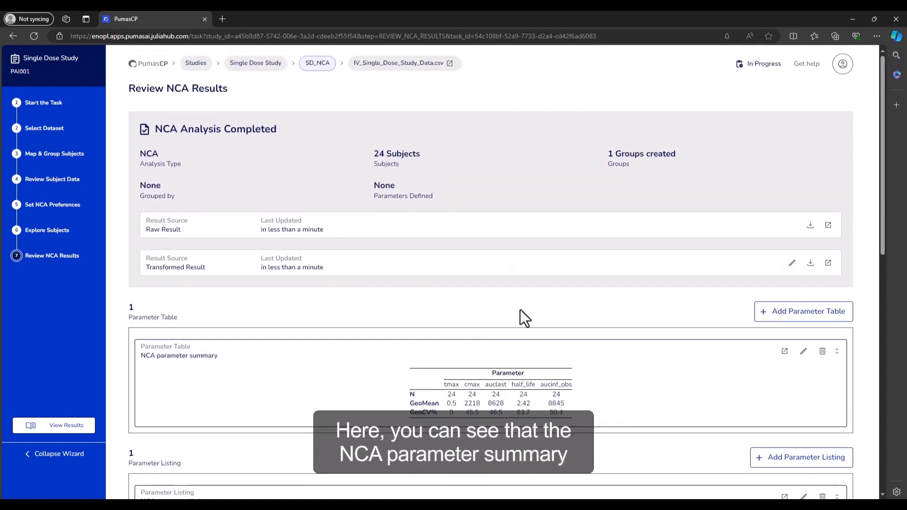
{"action": "scroll", "coordinate": [520, 311], "scroll_direction": "down", "scroll_amount": 3}
{"action": "scroll", "coordinate": [520, 310], "scroll_direction": "down", "scroll_amount": 2}
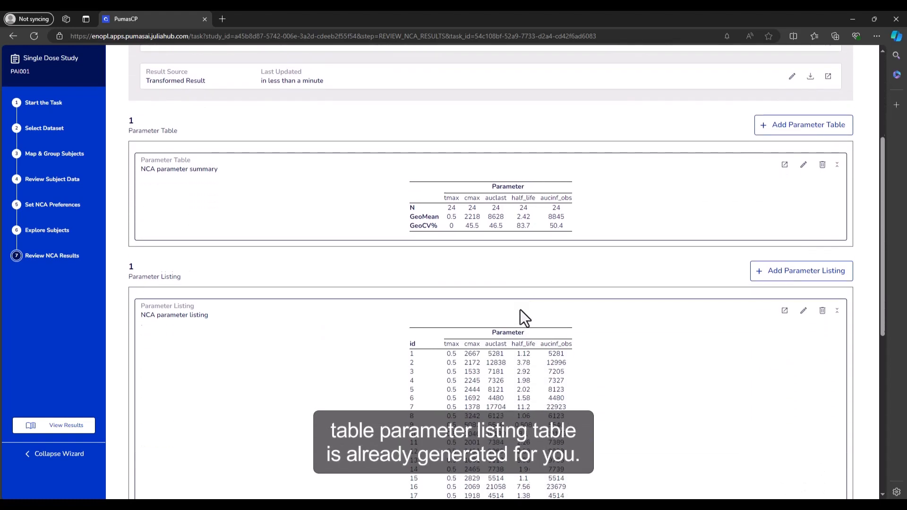
{"action": "scroll", "coordinate": [604, 364], "scroll_direction": "down", "scroll_amount": 3}
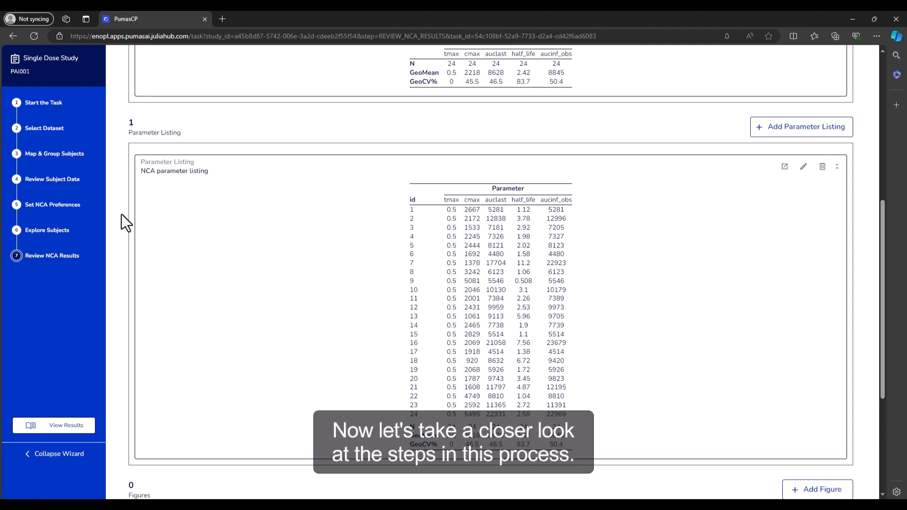
Go to the subject data review and expand the per-subject data, concentration listing and concentration summary tables.
{"action": "left_click", "coordinate": [41, 181]}
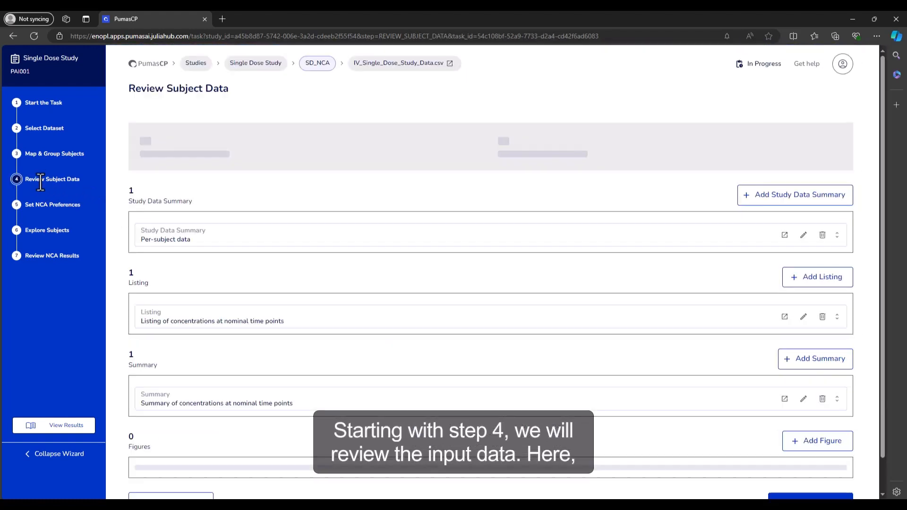
{"action": "left_click", "coordinate": [259, 253]}
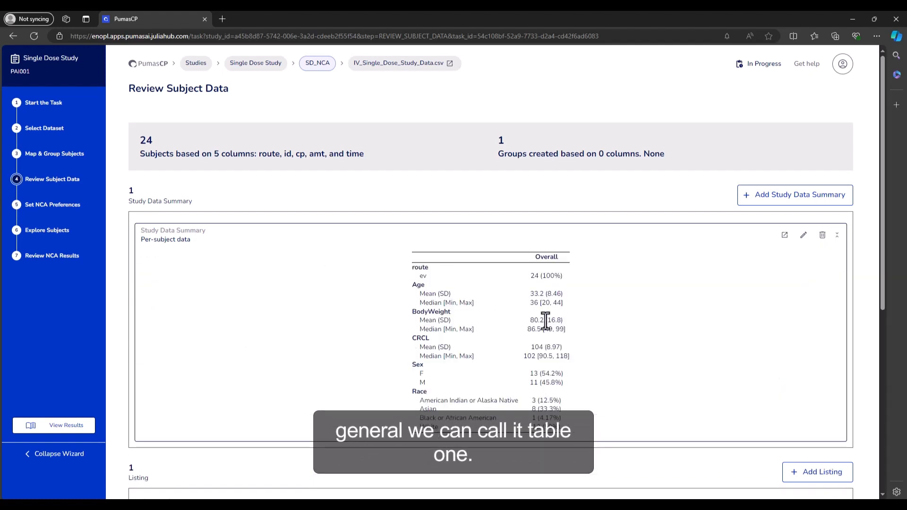
{"action": "scroll", "coordinate": [596, 378], "scroll_direction": "down", "scroll_amount": 3}
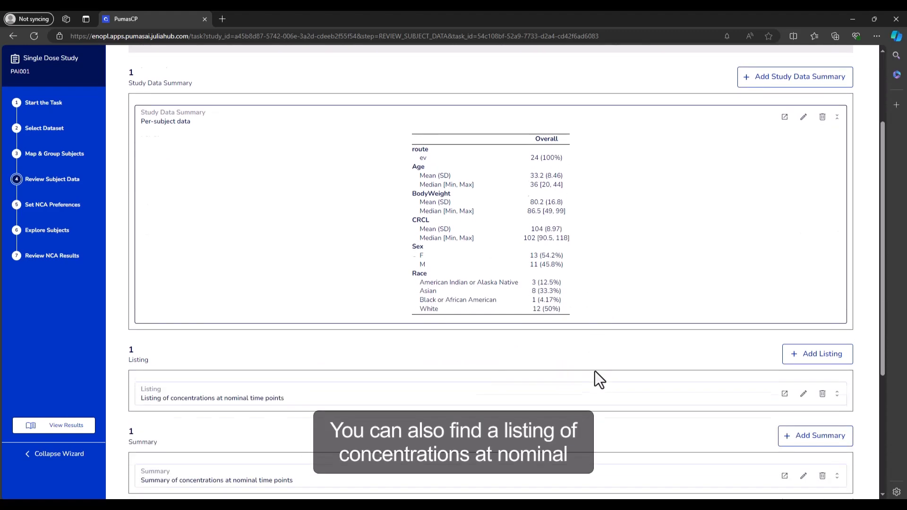
{"action": "left_click", "coordinate": [516, 374]}
{"action": "scroll", "coordinate": [519, 373], "scroll_direction": "down", "scroll_amount": 4}
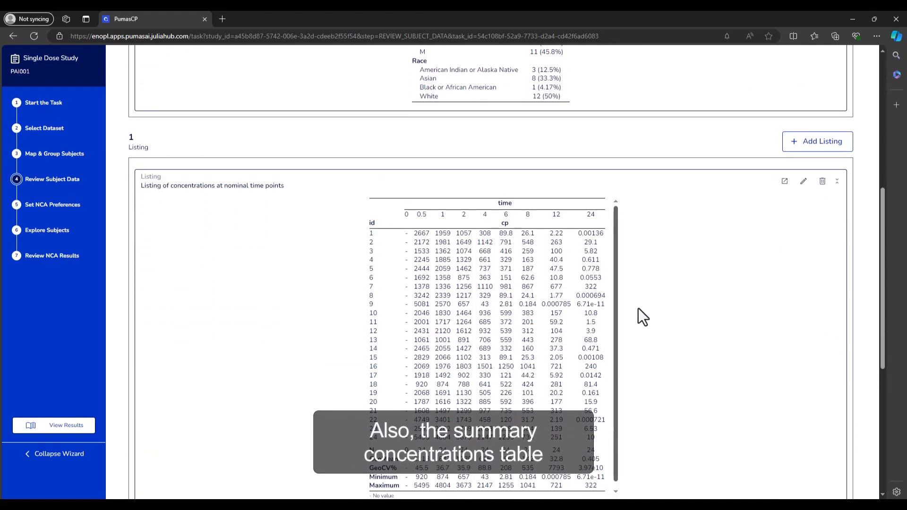
{"action": "scroll", "coordinate": [668, 368], "scroll_direction": "down", "scroll_amount": 4}
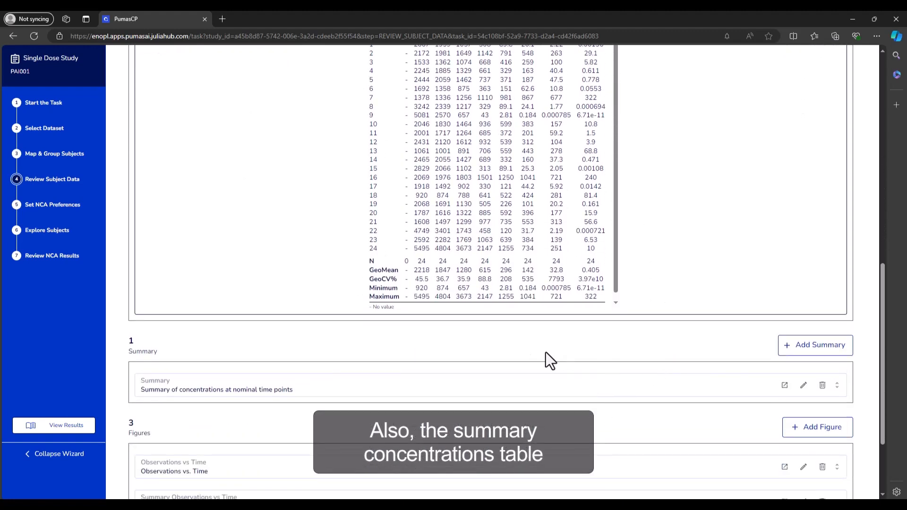
{"action": "left_click", "coordinate": [502, 391]}
{"action": "scroll", "coordinate": [500, 388], "scroll_direction": "down", "scroll_amount": 3}
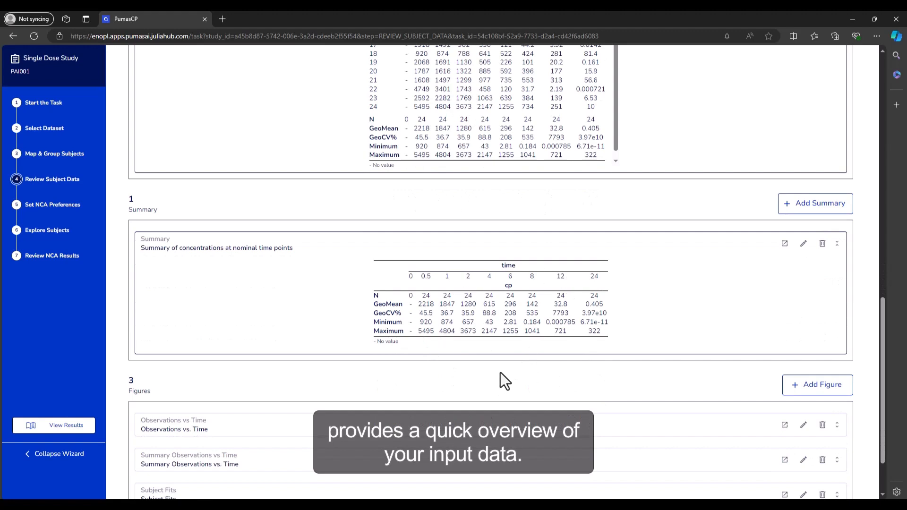
Expand the Summary Observations vs. Time and Observations vs. Time figures and examine the individual subject profiles.
{"action": "scroll", "coordinate": [500, 372], "scroll_direction": "down", "scroll_amount": 1}
{"action": "scroll", "coordinate": [500, 373], "scroll_direction": "down", "scroll_amount": 1}
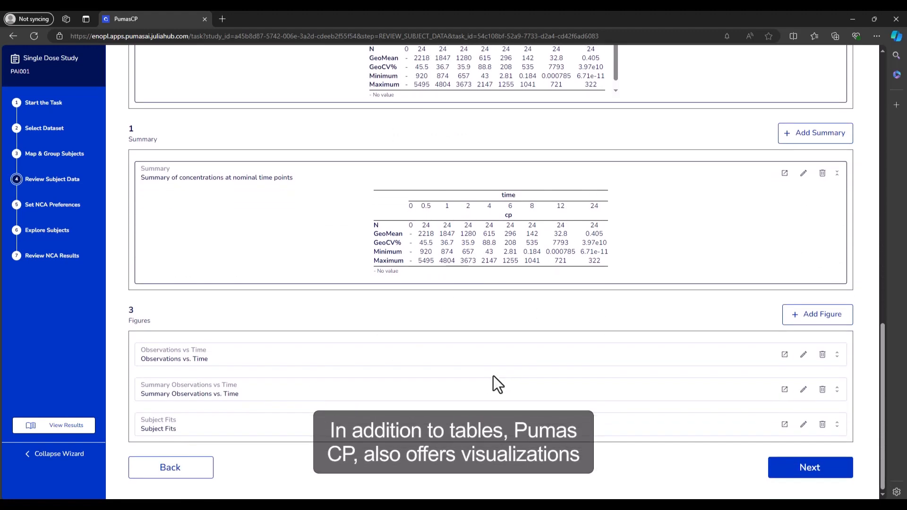
{"action": "left_click", "coordinate": [460, 393]}
{"action": "scroll", "coordinate": [463, 392], "scroll_direction": "down", "scroll_amount": 3}
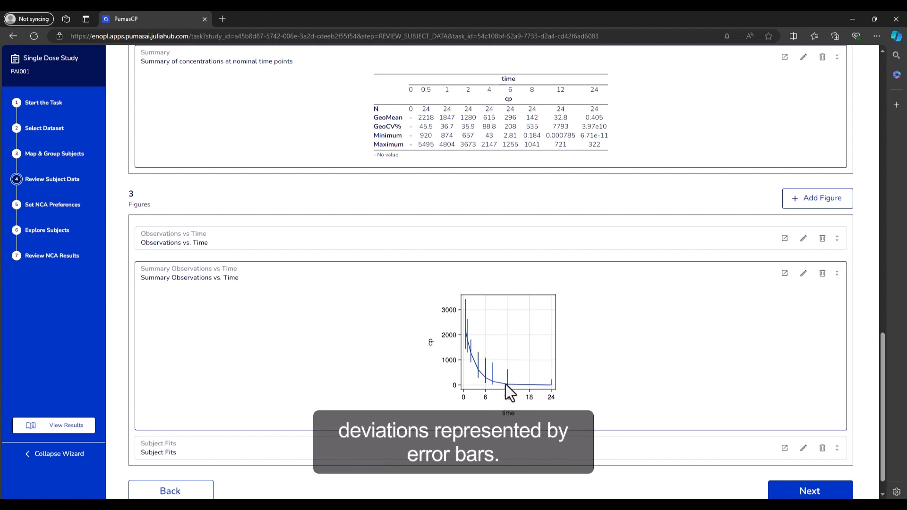
{"action": "left_click", "coordinate": [445, 254]}
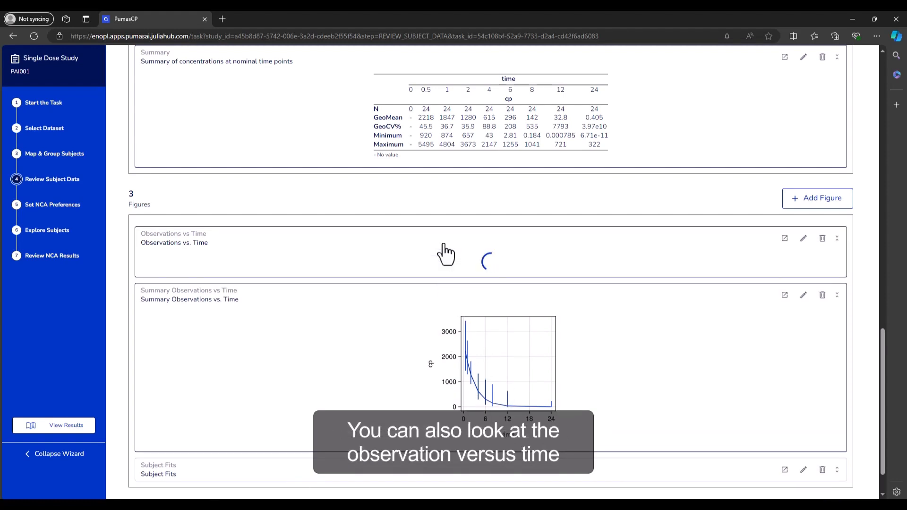
{"action": "scroll", "coordinate": [441, 253], "scroll_direction": "down", "scroll_amount": 3}
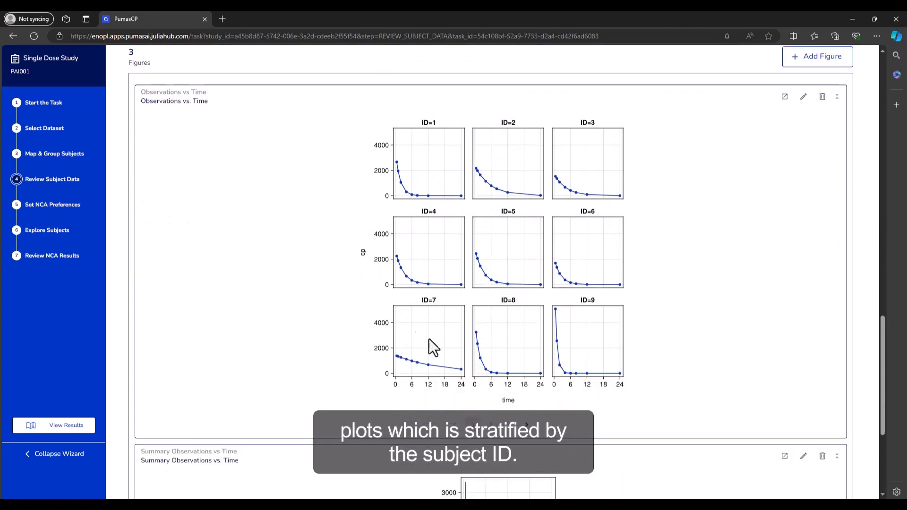
{"action": "scroll", "coordinate": [369, 306], "scroll_direction": "down", "scroll_amount": 1}
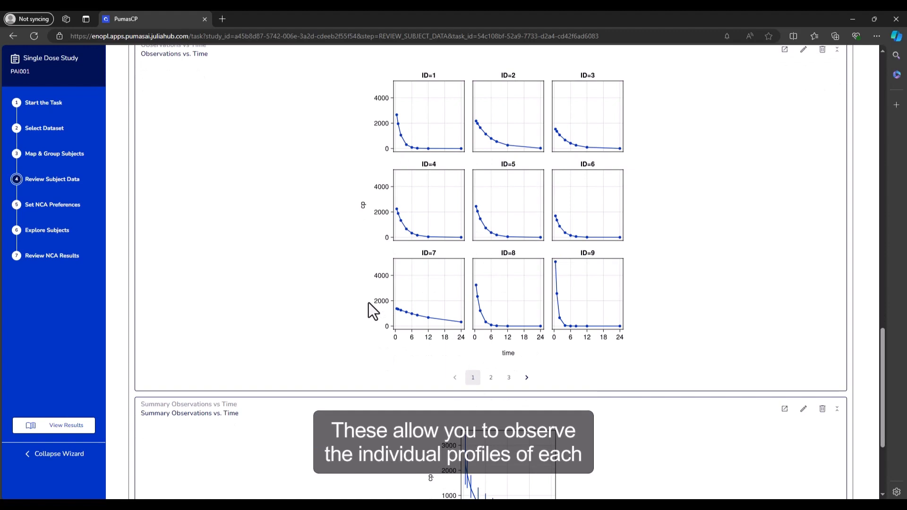
{"action": "scroll", "coordinate": [368, 303], "scroll_direction": "up", "scroll_amount": 1}
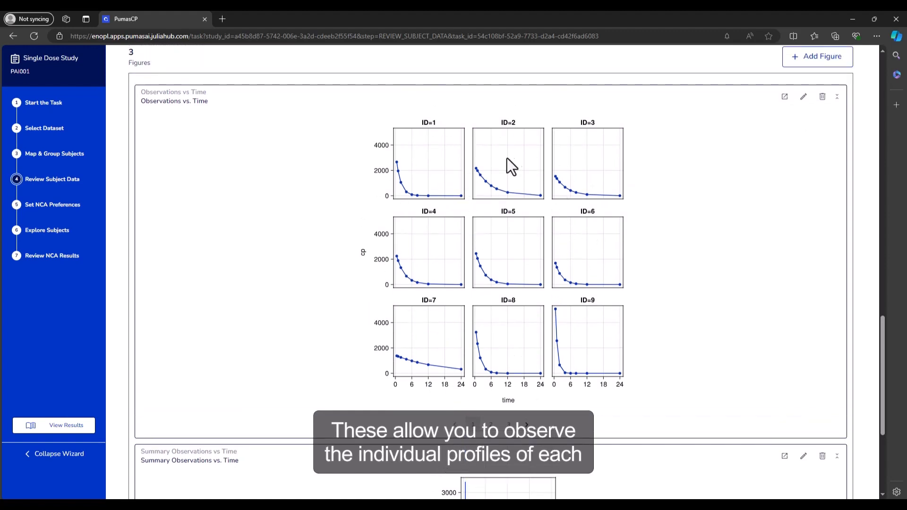
Expand the Subject Fits figure and examine the lambda z and adjusted R² values of the individual subjects.
{"action": "scroll", "coordinate": [627, 222], "scroll_direction": "down", "scroll_amount": 3}
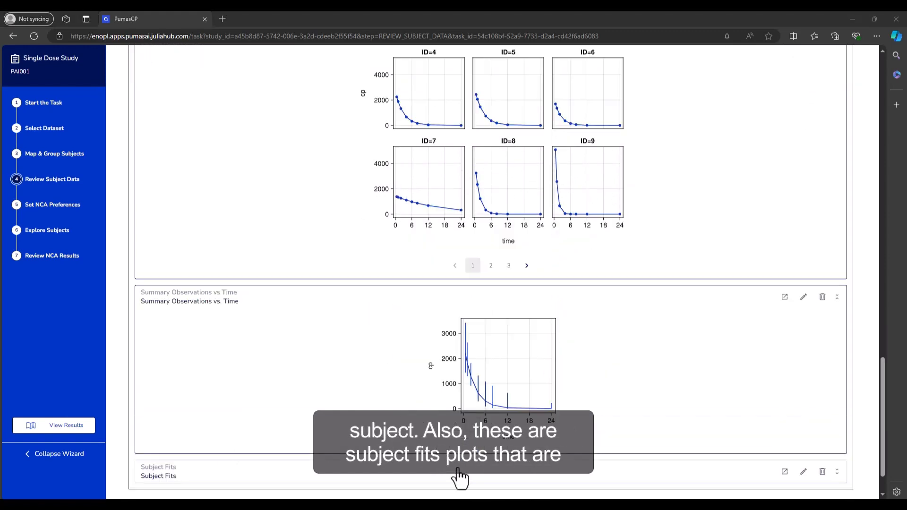
{"action": "scroll", "coordinate": [447, 327], "scroll_direction": "down", "scroll_amount": 2}
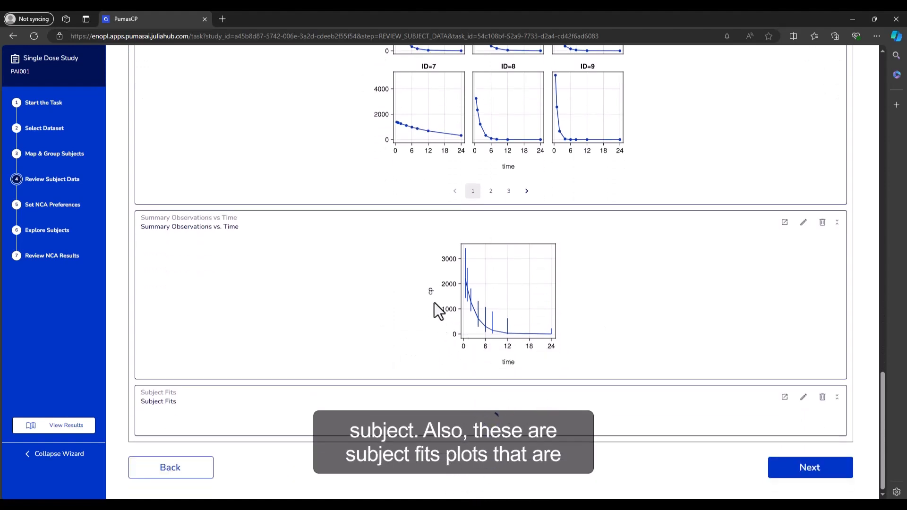
{"action": "scroll", "coordinate": [444, 357], "scroll_direction": "down", "scroll_amount": 5}
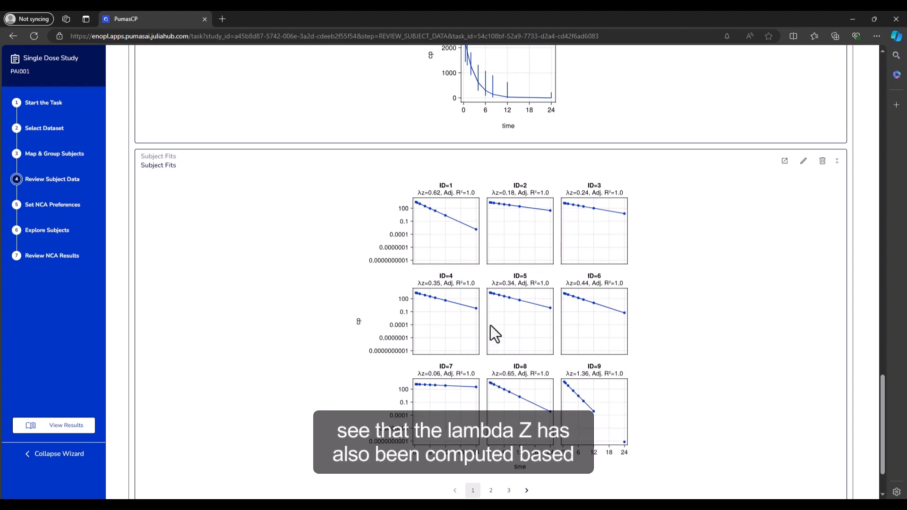
{"action": "scroll", "coordinate": [649, 358], "scroll_direction": "down", "scroll_amount": 2}
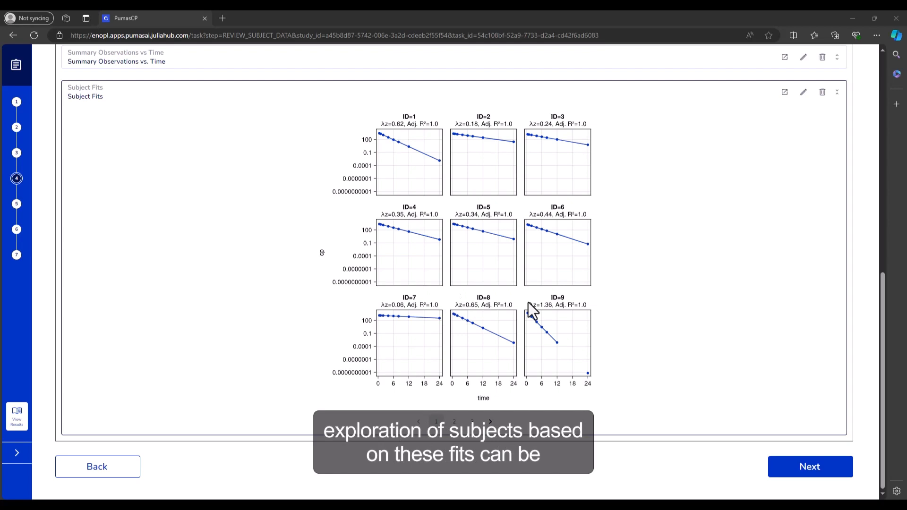
{"action": "scroll", "coordinate": [652, 363], "scroll_direction": "up", "scroll_amount": 2}
{"action": "scroll", "coordinate": [650, 356], "scroll_direction": "down", "scroll_amount": 1}
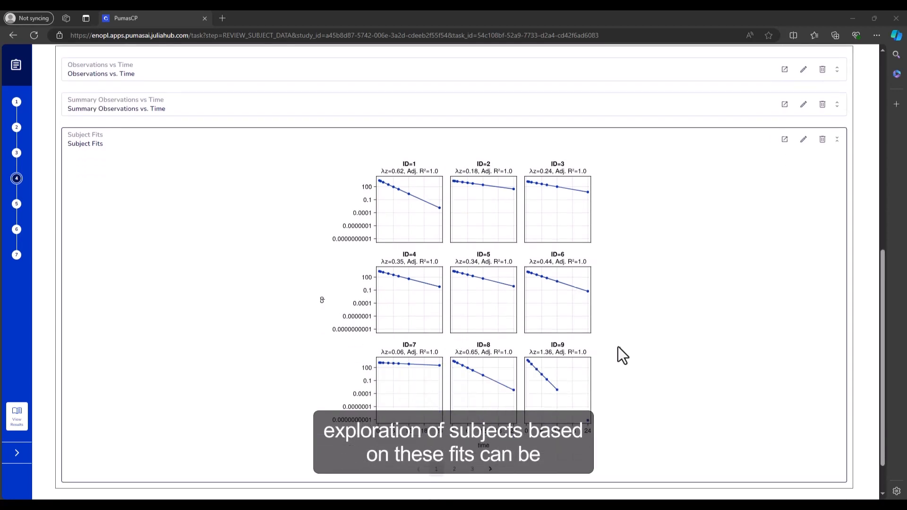
{"action": "scroll", "coordinate": [656, 342], "scroll_direction": "down", "scroll_amount": 1}
Expand and look through the per-subject data and the listing of concentrations at nominal time points, and continue to the NCA preferences.
{"action": "scroll", "coordinate": [664, 312], "scroll_direction": "up", "scroll_amount": 2}
{"action": "scroll", "coordinate": [665, 313], "scroll_direction": "up", "scroll_amount": 4}
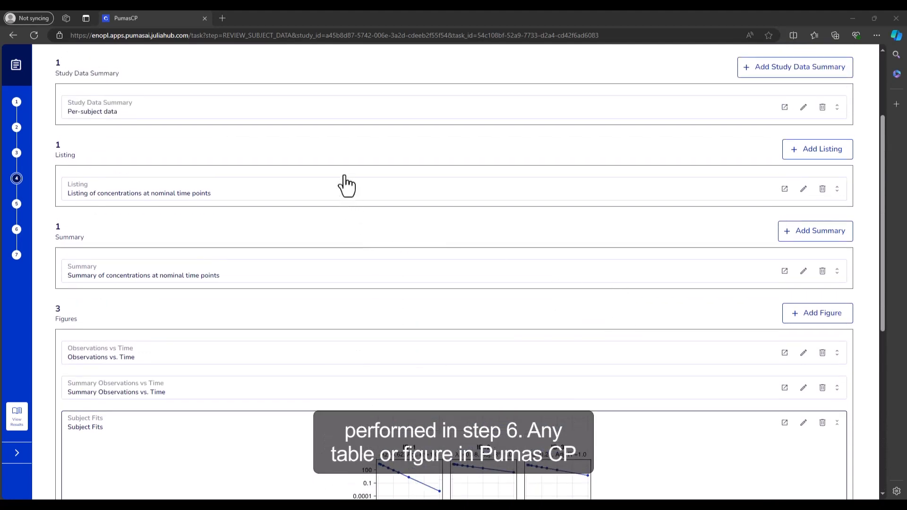
{"action": "left_click", "coordinate": [342, 122]}
{"action": "left_click", "coordinate": [343, 390]}
{"action": "scroll", "coordinate": [344, 391], "scroll_direction": "down", "scroll_amount": 10}
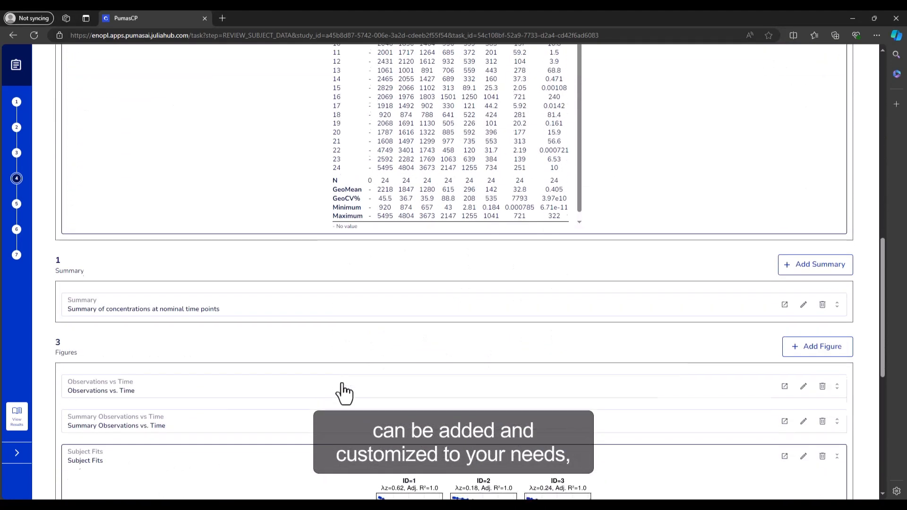
{"action": "scroll", "coordinate": [344, 392], "scroll_direction": "down", "scroll_amount": 5}
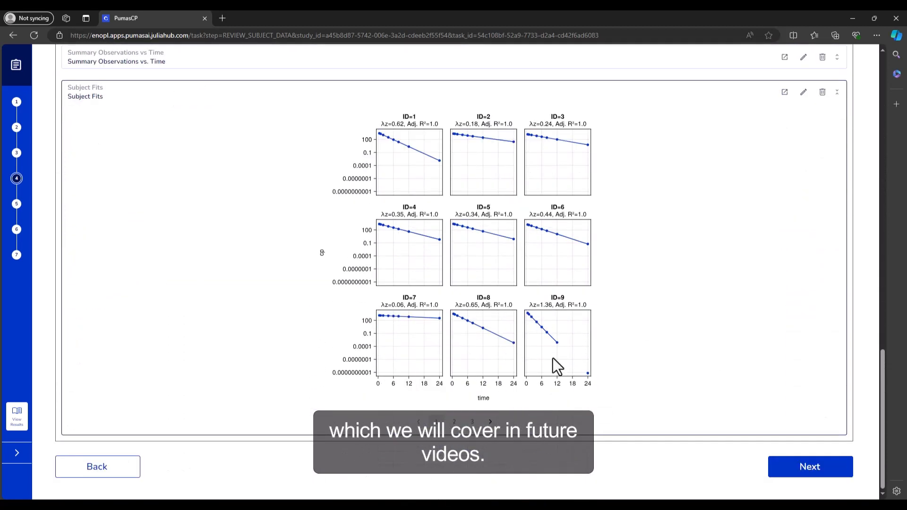
{"action": "left_click", "coordinate": [797, 481]}
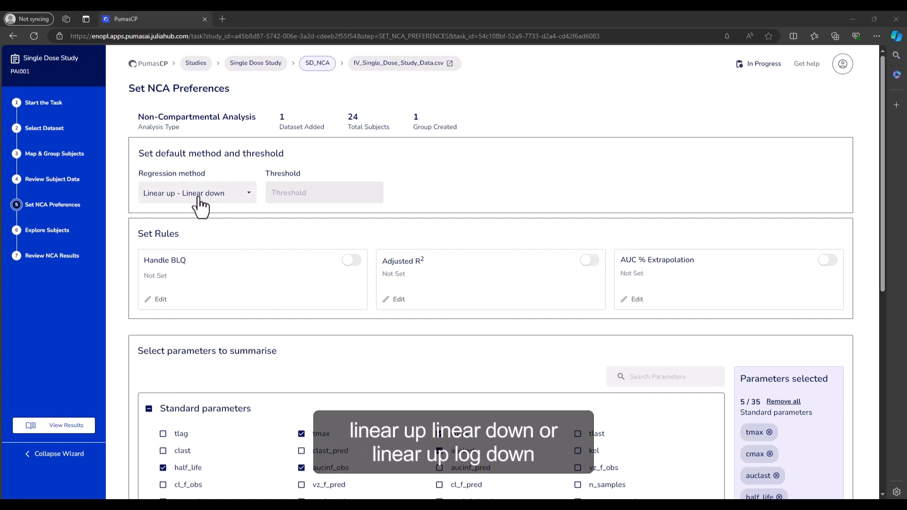
View the available regression methods and try a threshold of 3, clearing the value again.
{"action": "left_click", "coordinate": [229, 198]}
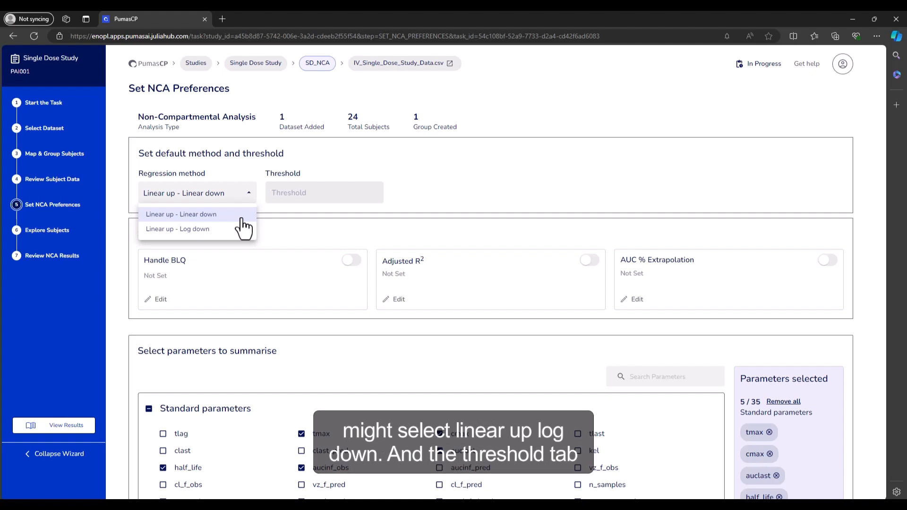
{"action": "left_click", "coordinate": [294, 237]}
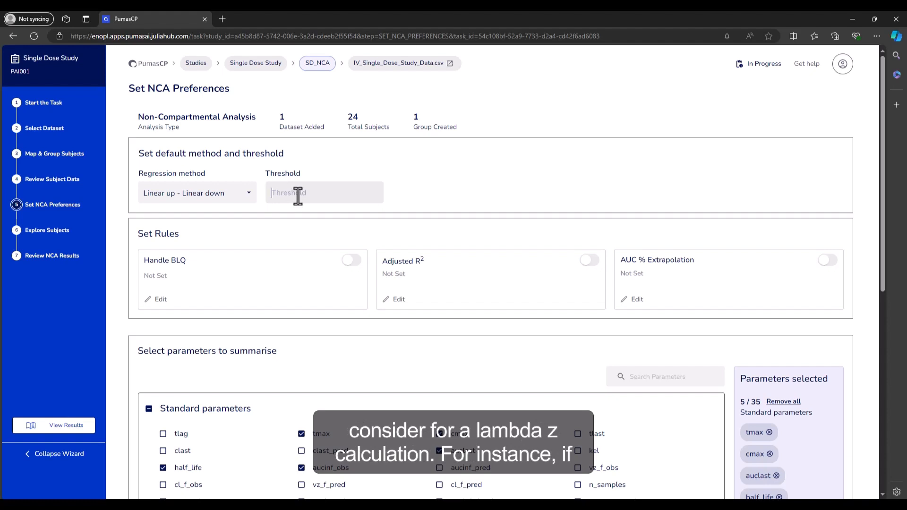
{"action": "type", "text": "3"}
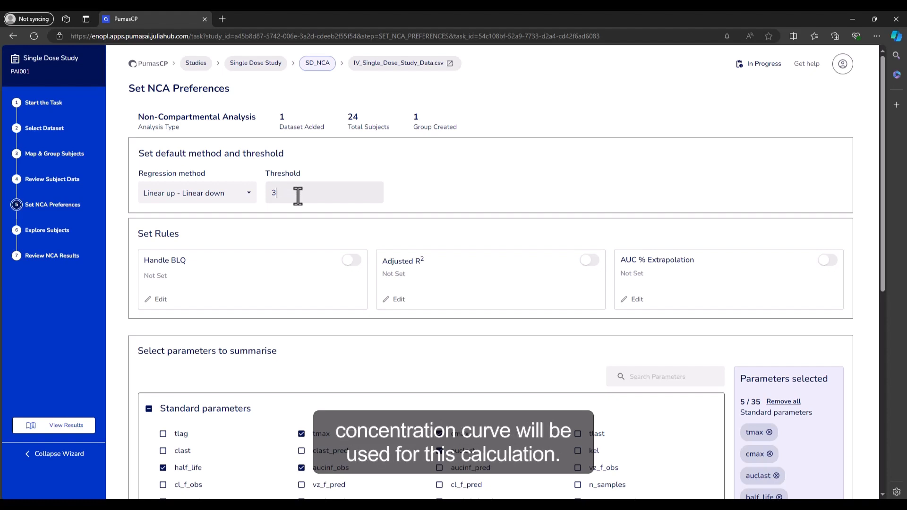
{"action": "key", "text": "BackSpace"}
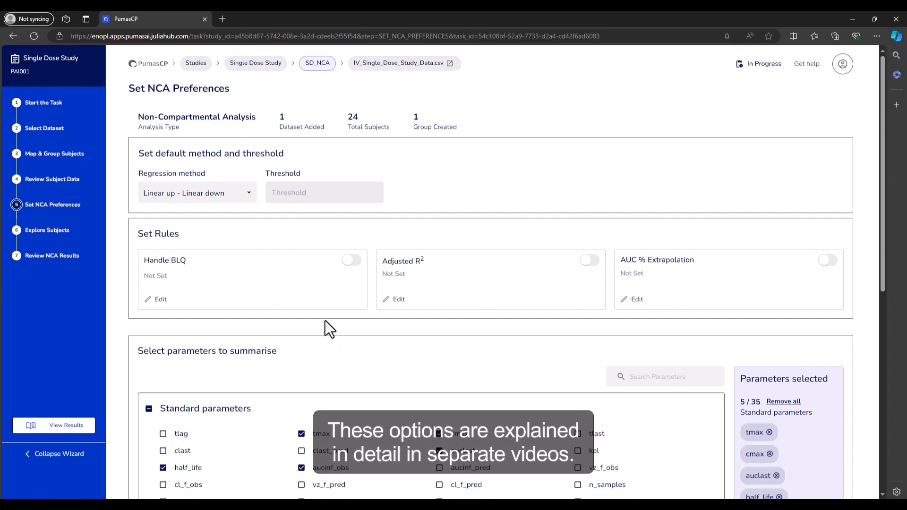
Examine the parameters to summarise and the partial AUC options without adding one, and continue to subject exploration.
{"action": "scroll", "coordinate": [331, 317], "scroll_direction": "down", "scroll_amount": 2}
{"action": "scroll", "coordinate": [331, 316], "scroll_direction": "down", "scroll_amount": 3}
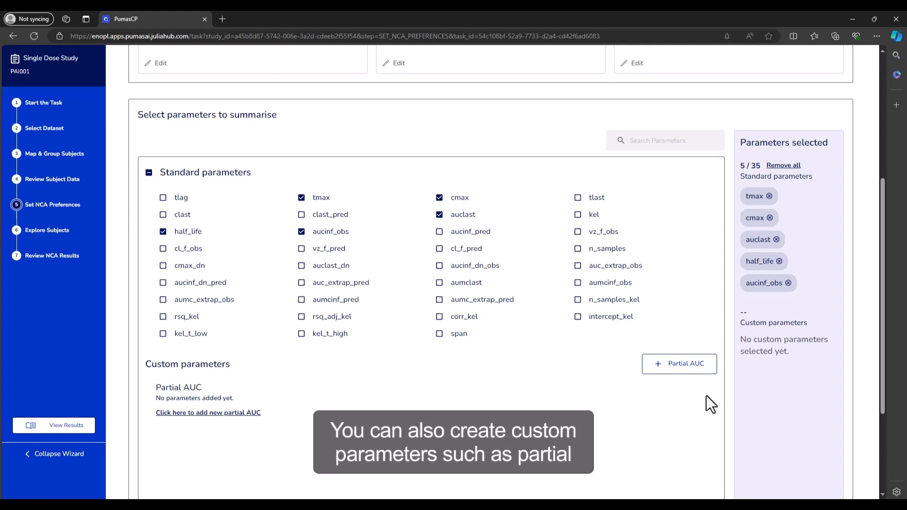
{"action": "left_click", "coordinate": [679, 373]}
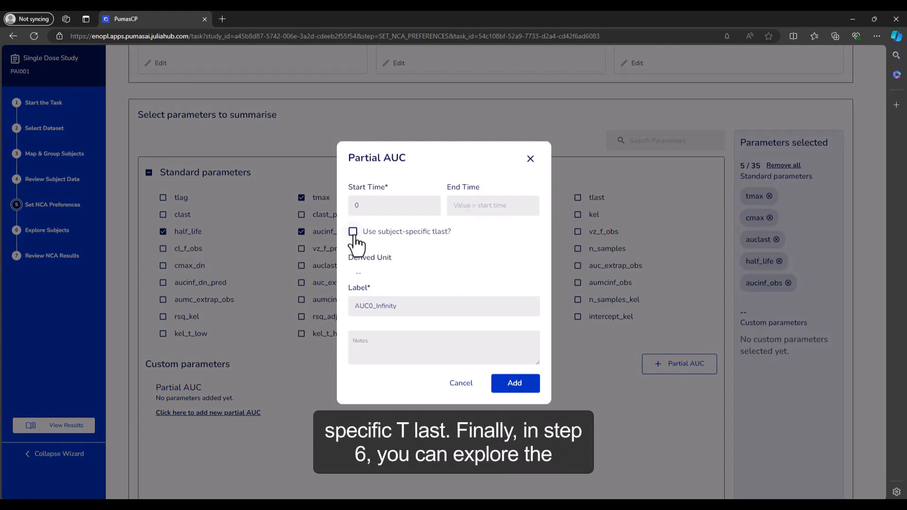
{"action": "left_click", "coordinate": [462, 385]}
{"action": "scroll", "coordinate": [532, 416], "scroll_direction": "down", "scroll_amount": 3}
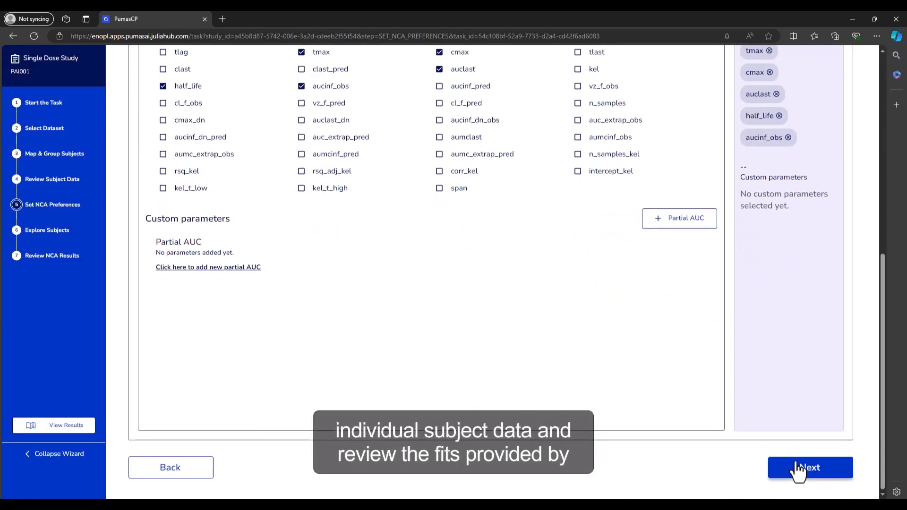
{"action": "left_click", "coordinate": [800, 470]}
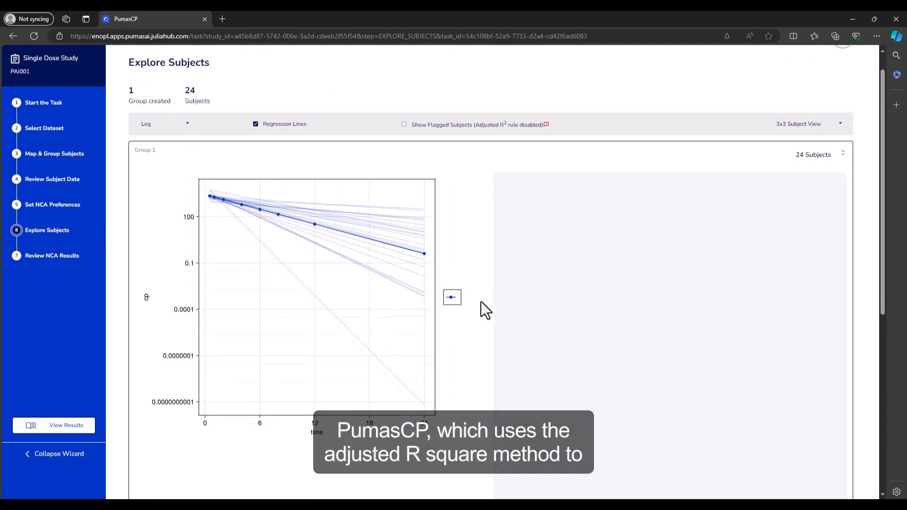
Open the plot of subject ID 1, view its terminal point settings without changing them, and return to the exploration page.
{"action": "scroll", "coordinate": [482, 308], "scroll_direction": "down", "scroll_amount": 2}
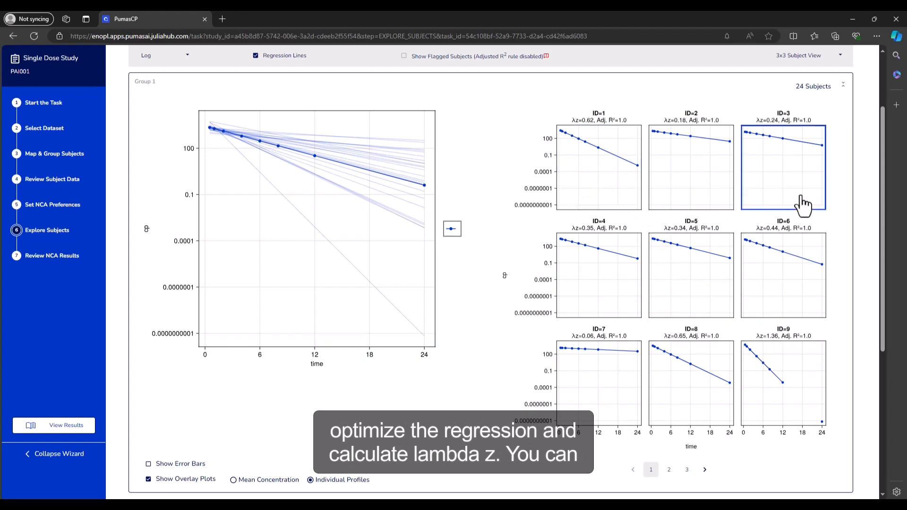
{"action": "left_click", "coordinate": [609, 191]}
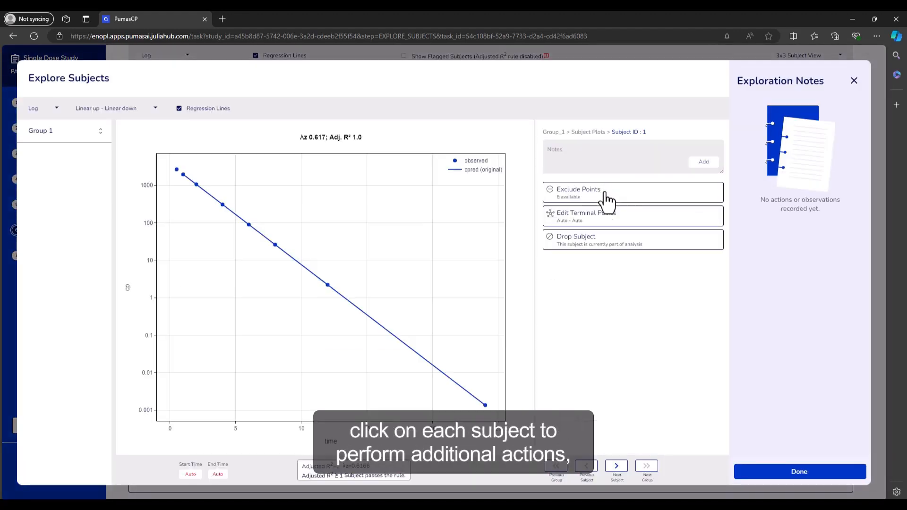
{"action": "left_click", "coordinate": [598, 222]}
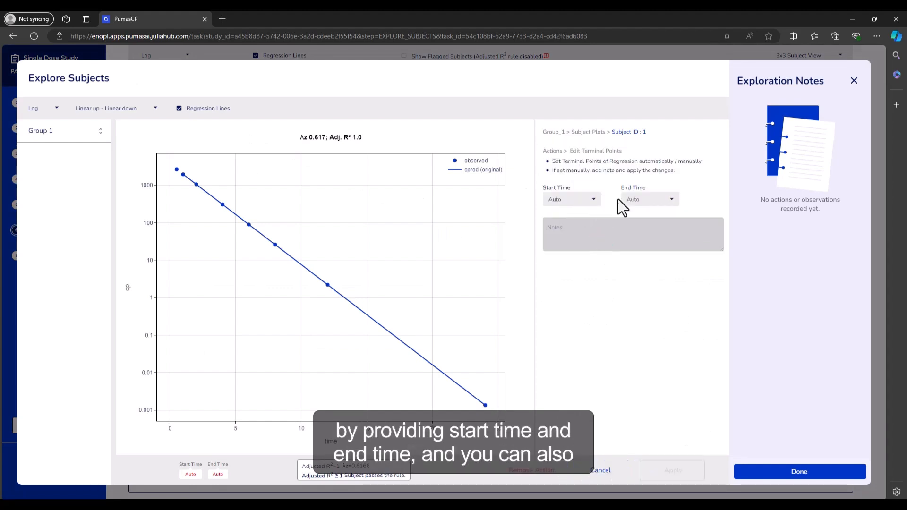
{"action": "left_click", "coordinate": [610, 477]}
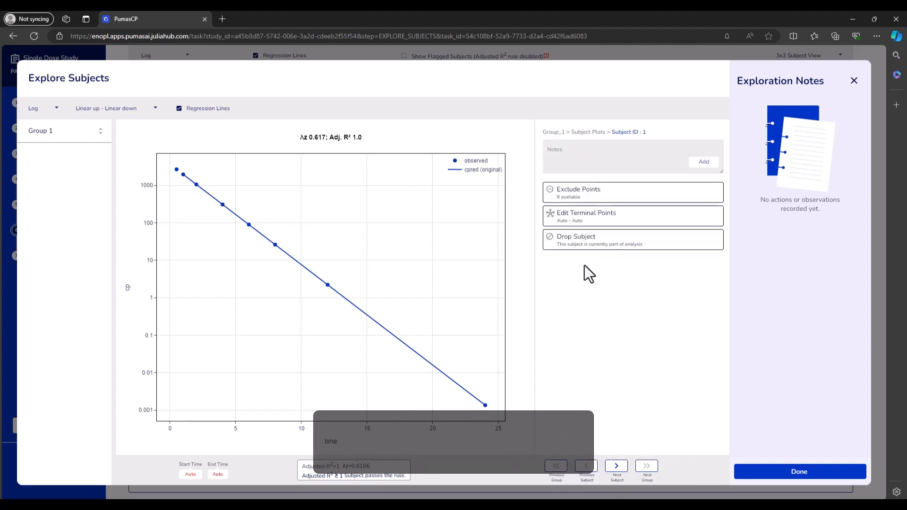
{"action": "left_click", "coordinate": [773, 473]}
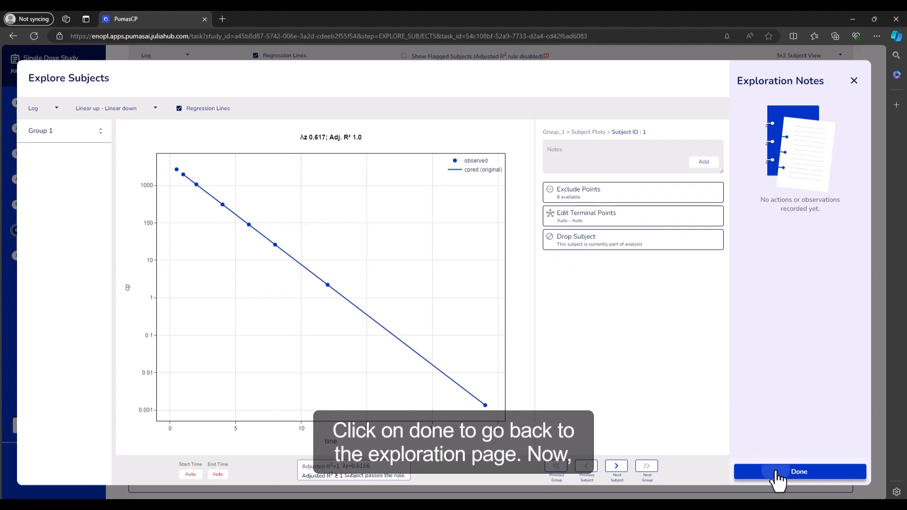
Continue to the NCA results review and expand the NCA parameter summary and NCA parameter listing.
{"action": "scroll", "coordinate": [473, 379], "scroll_direction": "down", "scroll_amount": 5}
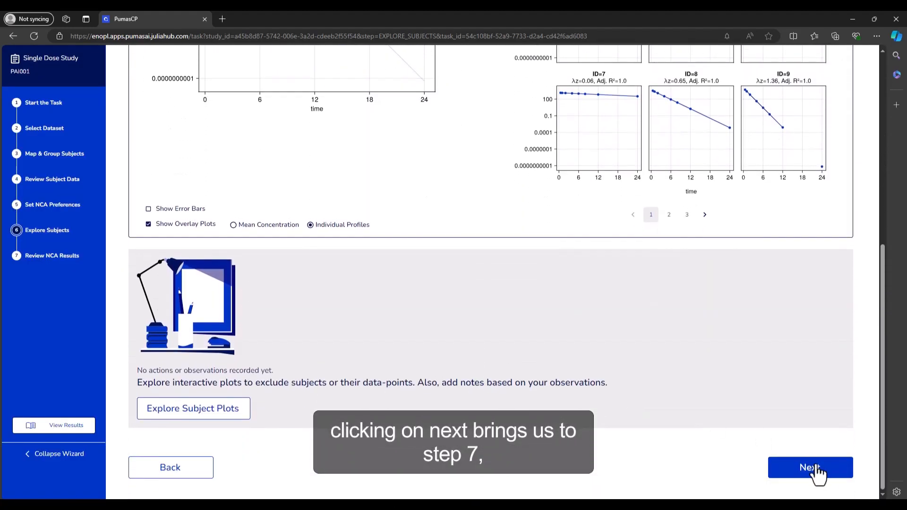
{"action": "left_click", "coordinate": [809, 468]}
{"action": "scroll", "coordinate": [408, 347], "scroll_direction": "up", "scroll_amount": 2}
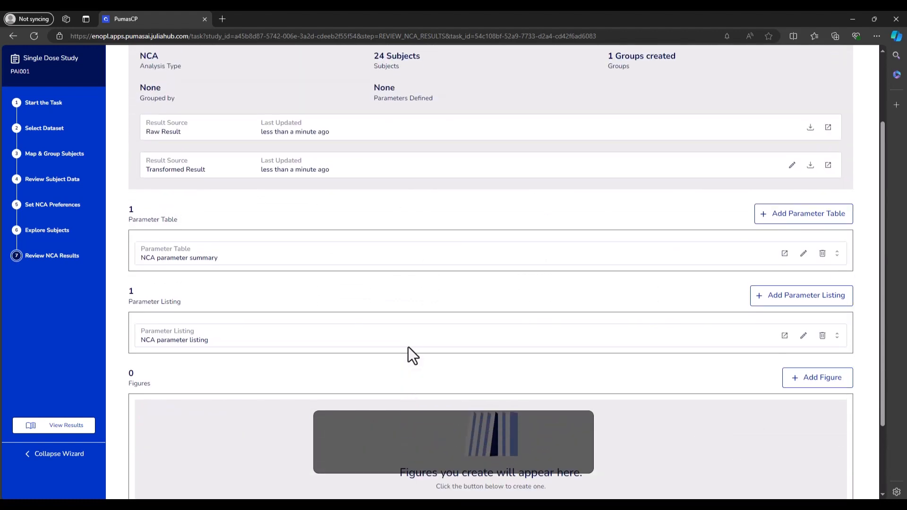
{"action": "scroll", "coordinate": [430, 358], "scroll_direction": "up", "scroll_amount": 2}
{"action": "left_click", "coordinate": [432, 360]}
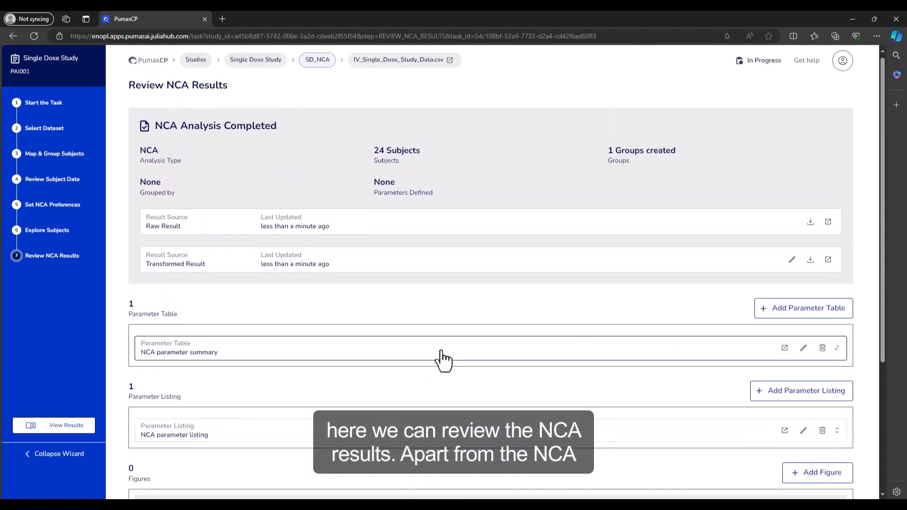
{"action": "scroll", "coordinate": [437, 368], "scroll_direction": "down", "scroll_amount": 3}
{"action": "left_click", "coordinate": [438, 364]}
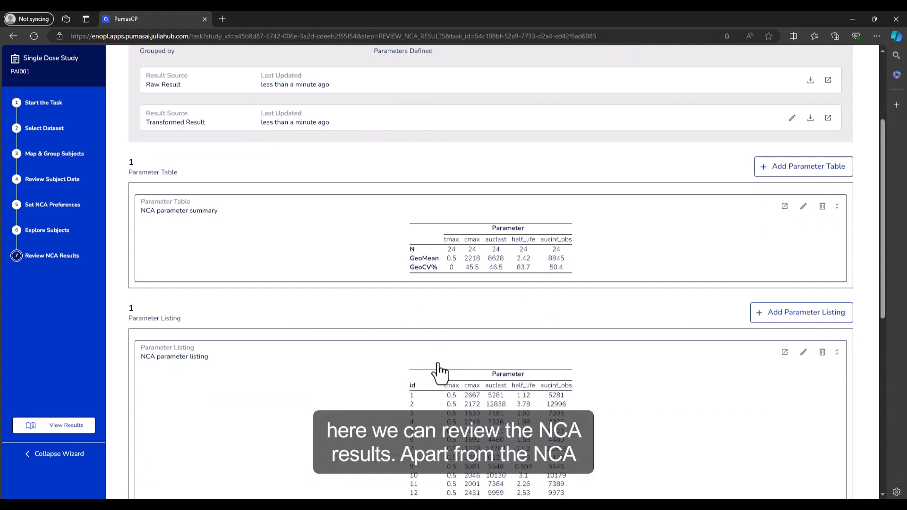
Look through the parameter listing, and open the raw NCA result to examine the parameter values of all subjects.
{"action": "scroll", "coordinate": [435, 371], "scroll_direction": "down", "scroll_amount": 5}
{"action": "scroll", "coordinate": [438, 363], "scroll_direction": "up", "scroll_amount": 3}
{"action": "scroll", "coordinate": [438, 362], "scroll_direction": "up", "scroll_amount": 5}
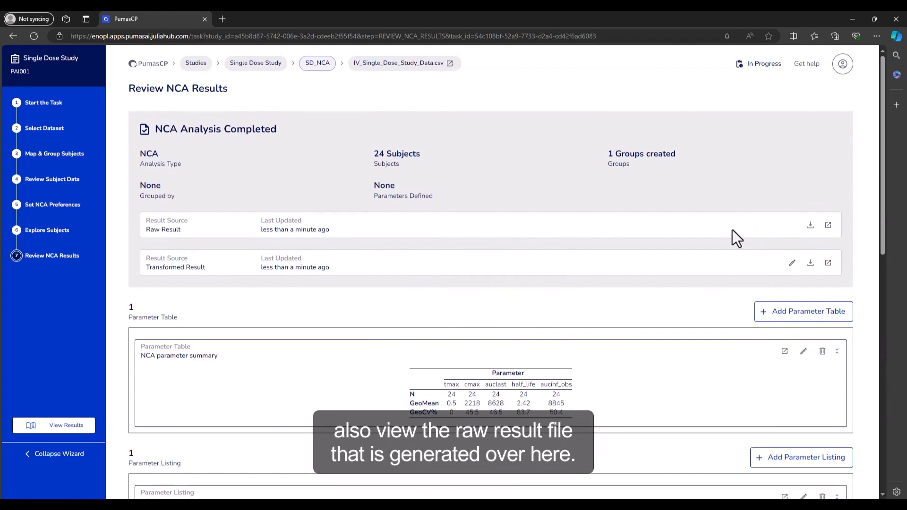
{"action": "left_click", "coordinate": [828, 225]}
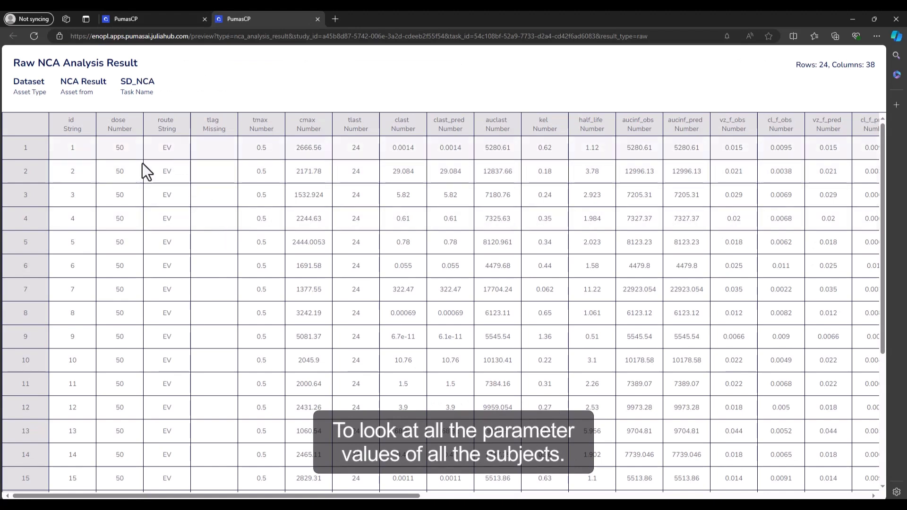
{"action": "left_click", "coordinate": [171, 19]}
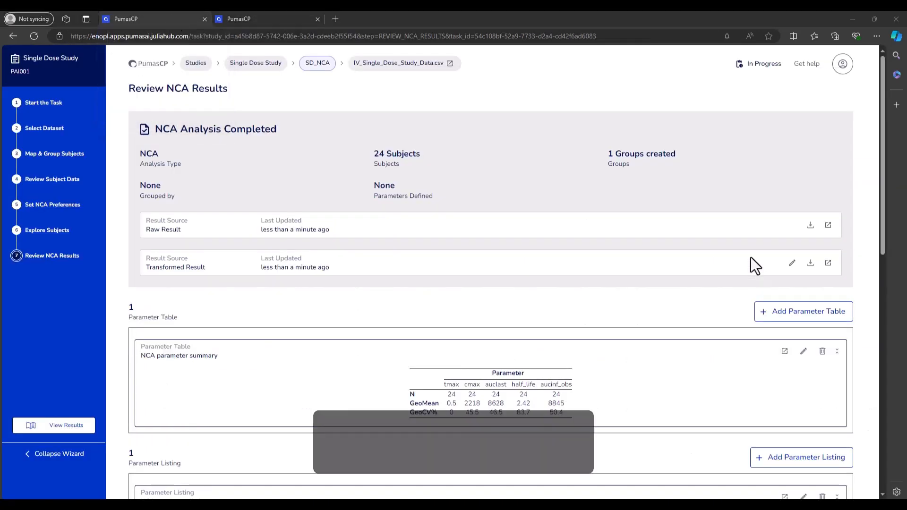
Set up the download of the raw result as a csv file with the PP Domain structure.
{"action": "left_click", "coordinate": [810, 226]}
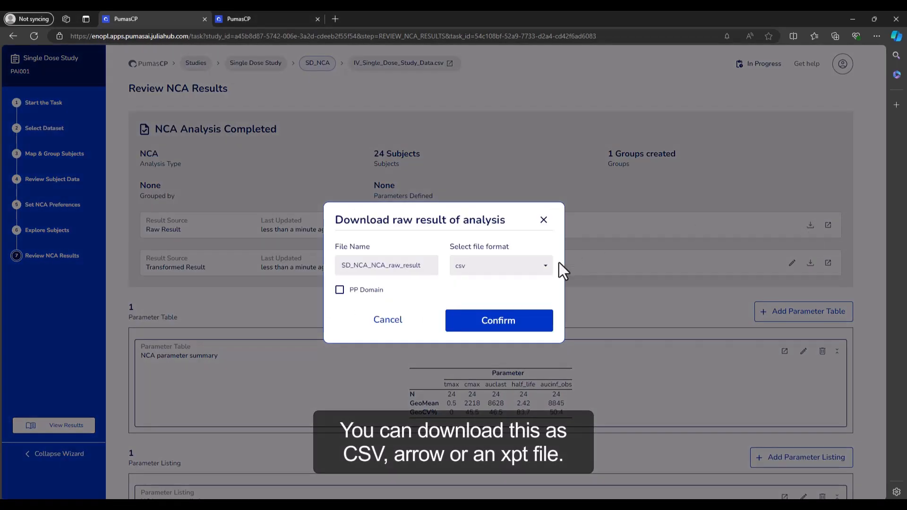
{"action": "left_click", "coordinate": [522, 266]}
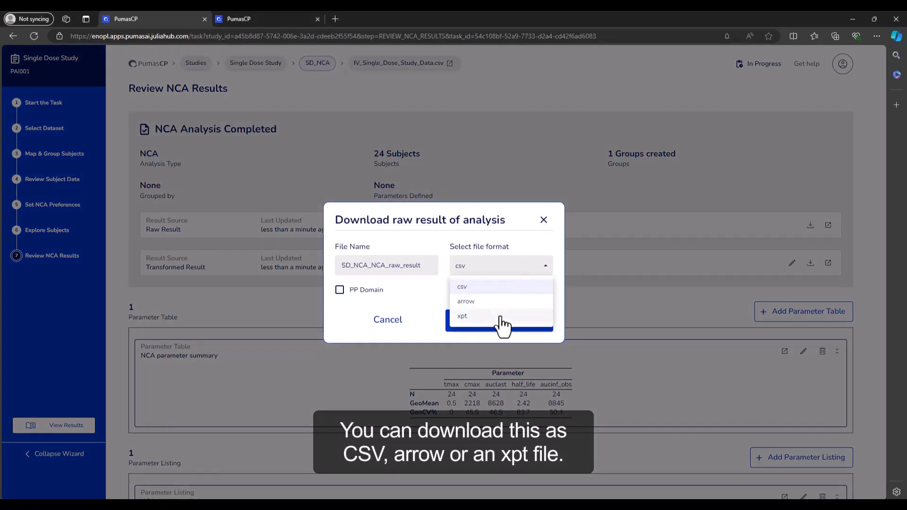
{"action": "left_click", "coordinate": [432, 285]}
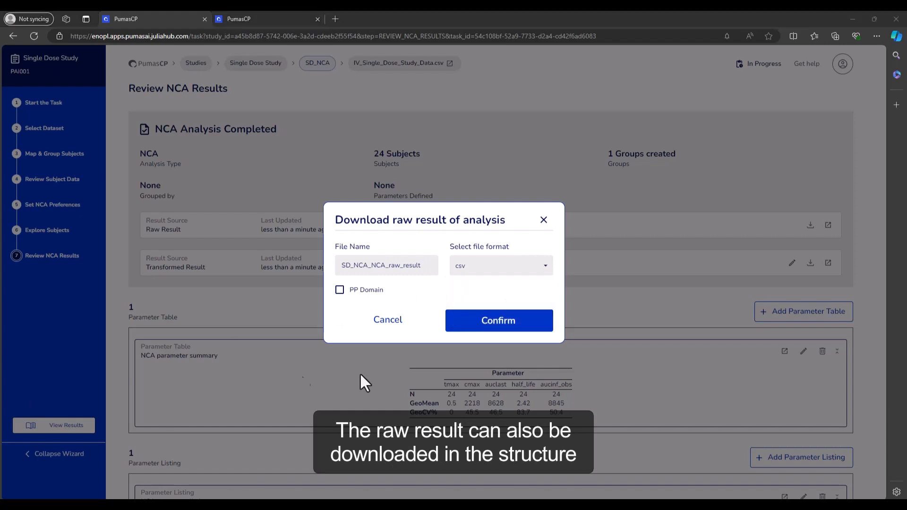
{"action": "left_click", "coordinate": [340, 290]}
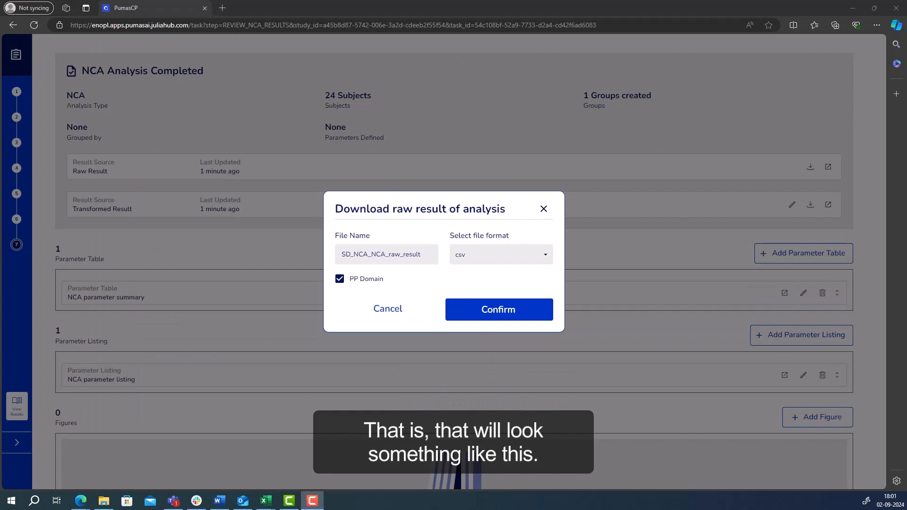
Switch to the PPCSV workbook in Excel, maximize it and examine the parameter records in PP domain structure.
{"action": "left_click_drag", "start_coordinate": [0, 188], "coordinate": [405, 183]}
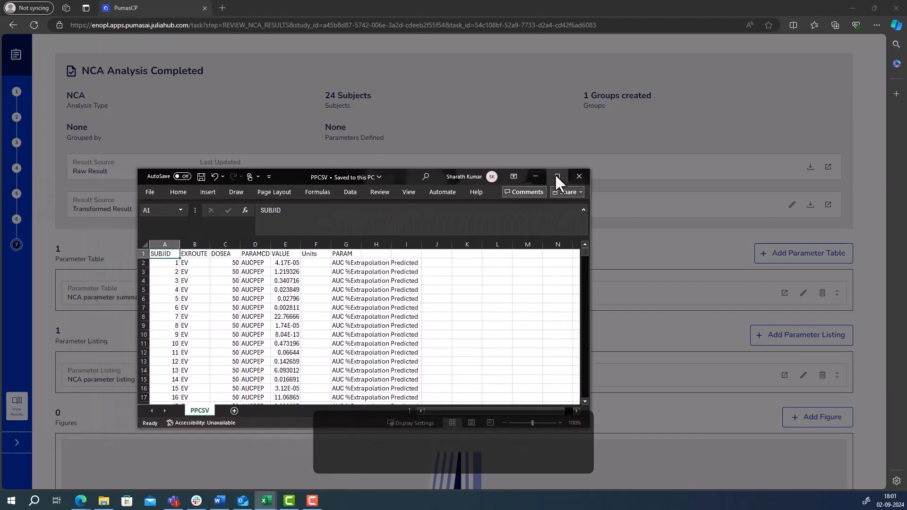
{"action": "left_click", "coordinate": [557, 176]}
{"action": "scroll", "coordinate": [255, 262], "scroll_direction": "down", "scroll_amount": 1}
{"action": "scroll", "coordinate": [255, 262], "scroll_direction": "down", "scroll_amount": 16}
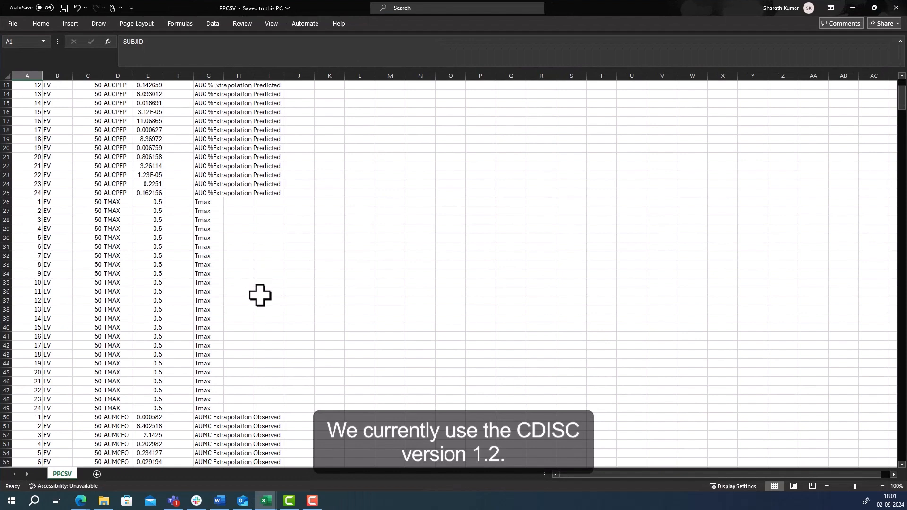
Finish examining the PPCSV records, switch back to the NCA task in PumasCP and continue from the results review to the final results overview.
{"action": "scroll", "coordinate": [331, 336], "scroll_direction": "down", "scroll_amount": 7}
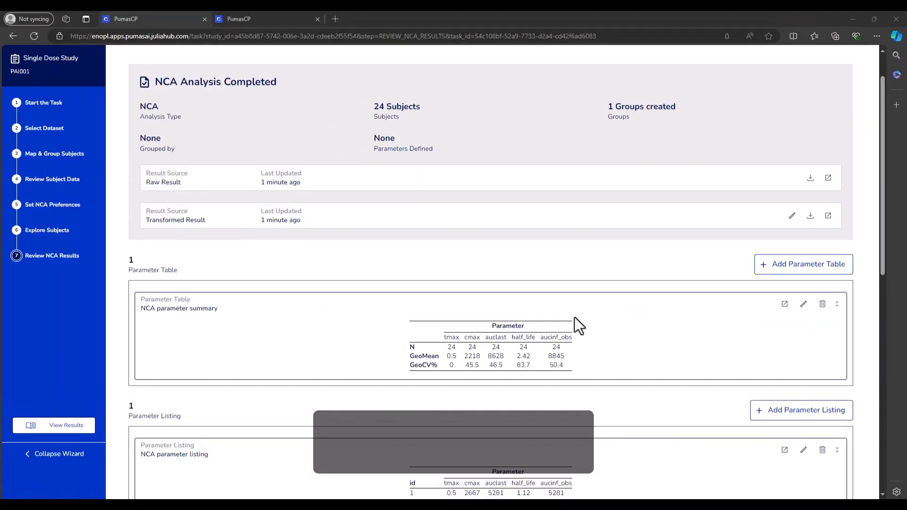
{"action": "scroll", "coordinate": [574, 316], "scroll_direction": "down", "scroll_amount": 5}
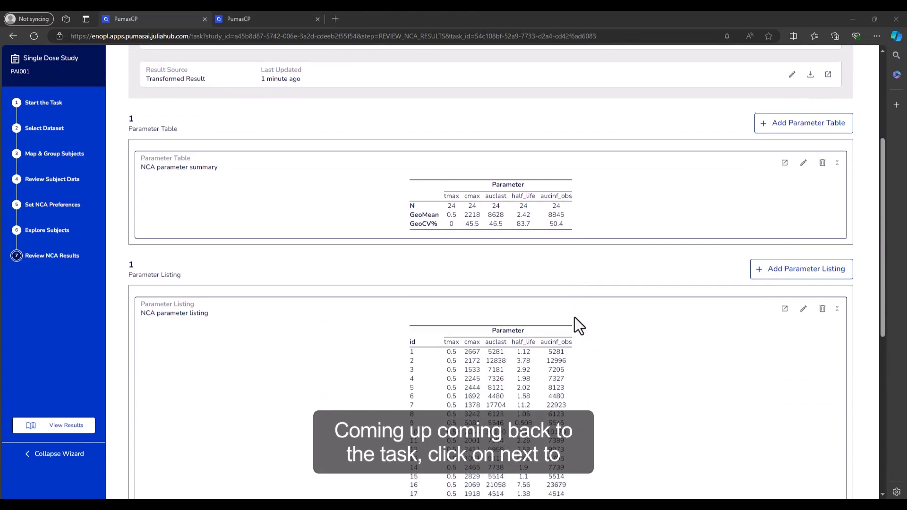
{"action": "scroll", "coordinate": [721, 433], "scroll_direction": "down", "scroll_amount": 10}
{"action": "left_click", "coordinate": [803, 470]}
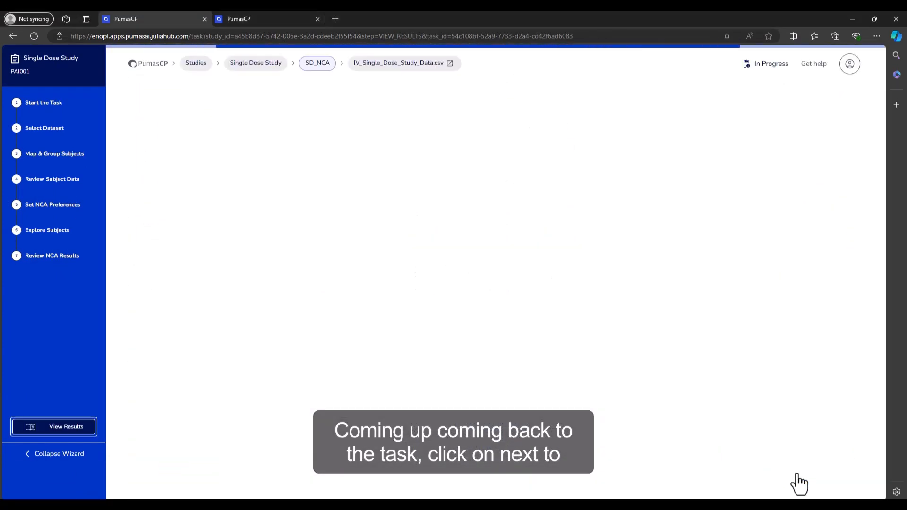
Review the subject data, NCA result and dataset sections of the results overview, and complete the SD_NCA task.
{"action": "scroll", "coordinate": [353, 359], "scroll_direction": "down", "scroll_amount": 2}
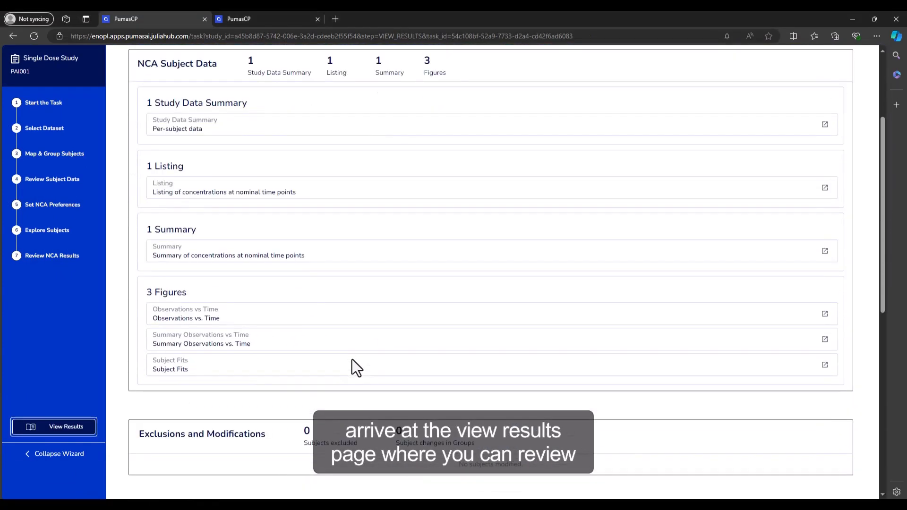
{"action": "scroll", "coordinate": [352, 359], "scroll_direction": "down", "scroll_amount": 8}
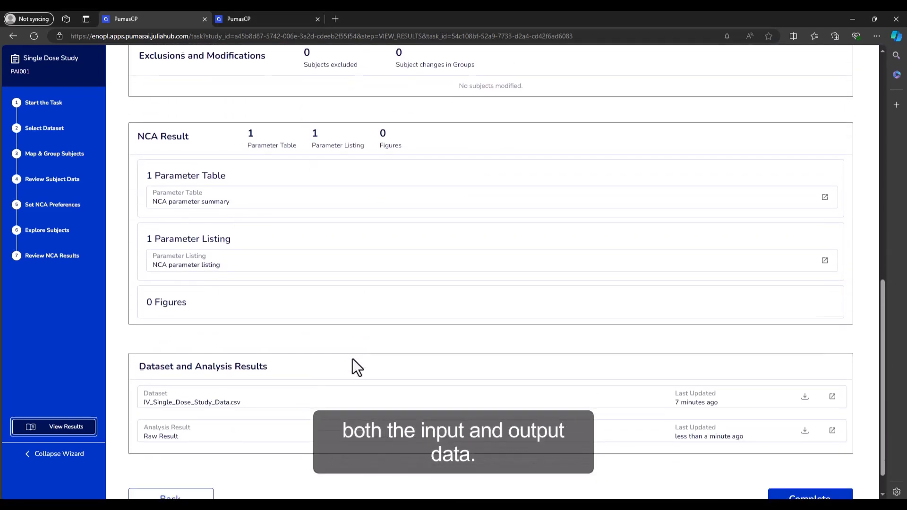
{"action": "scroll", "coordinate": [353, 368], "scroll_direction": "down", "scroll_amount": 1}
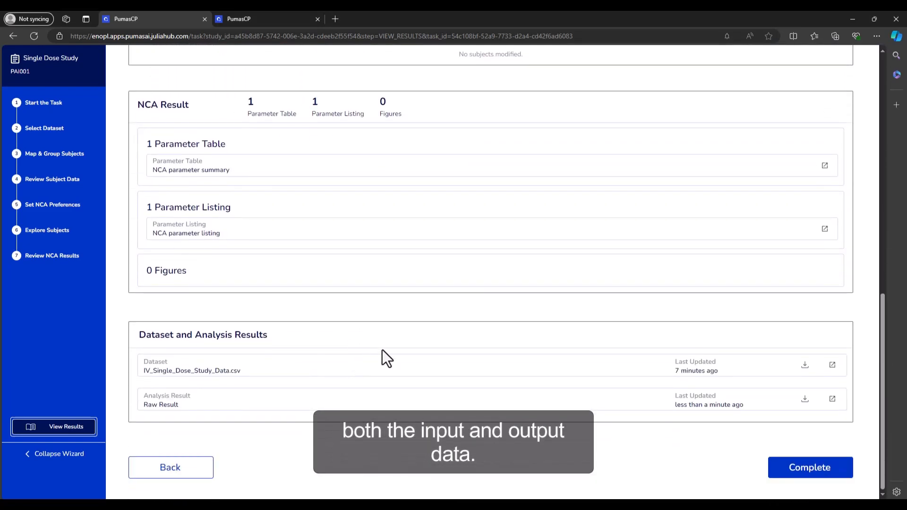
{"action": "left_click", "coordinate": [792, 472]}
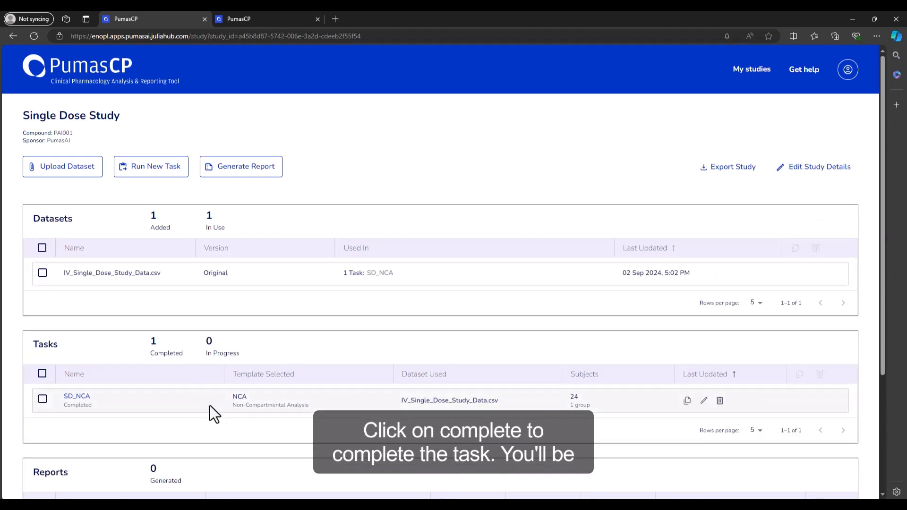